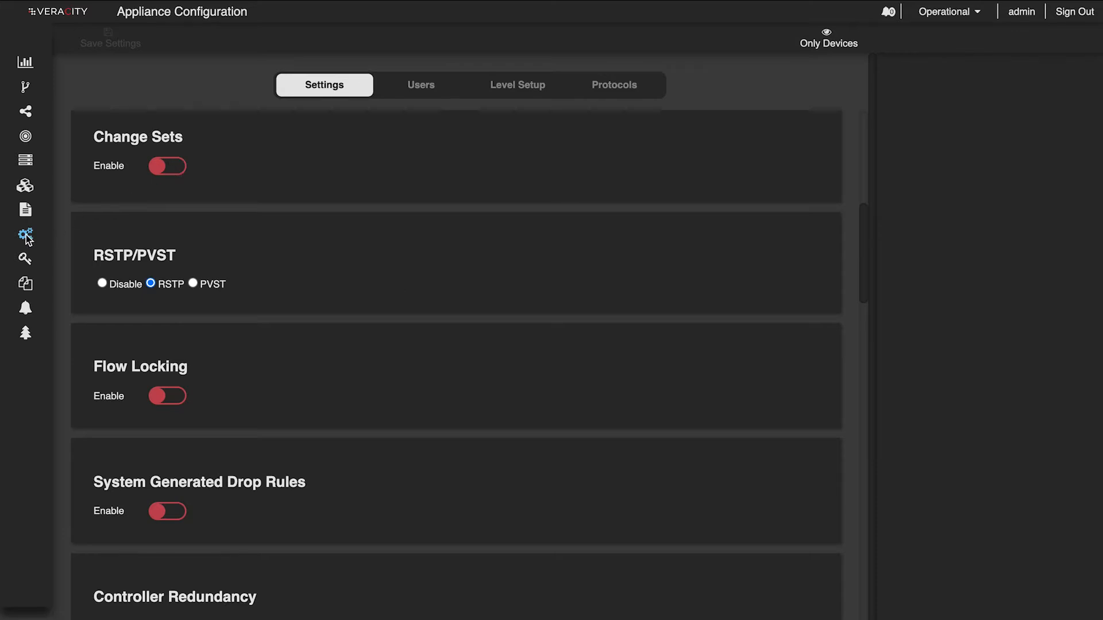
# - Look over the Change Sets option in the appliance configuration settings and open the Change Set Management page
pyautogui.moveTo(31, 236)
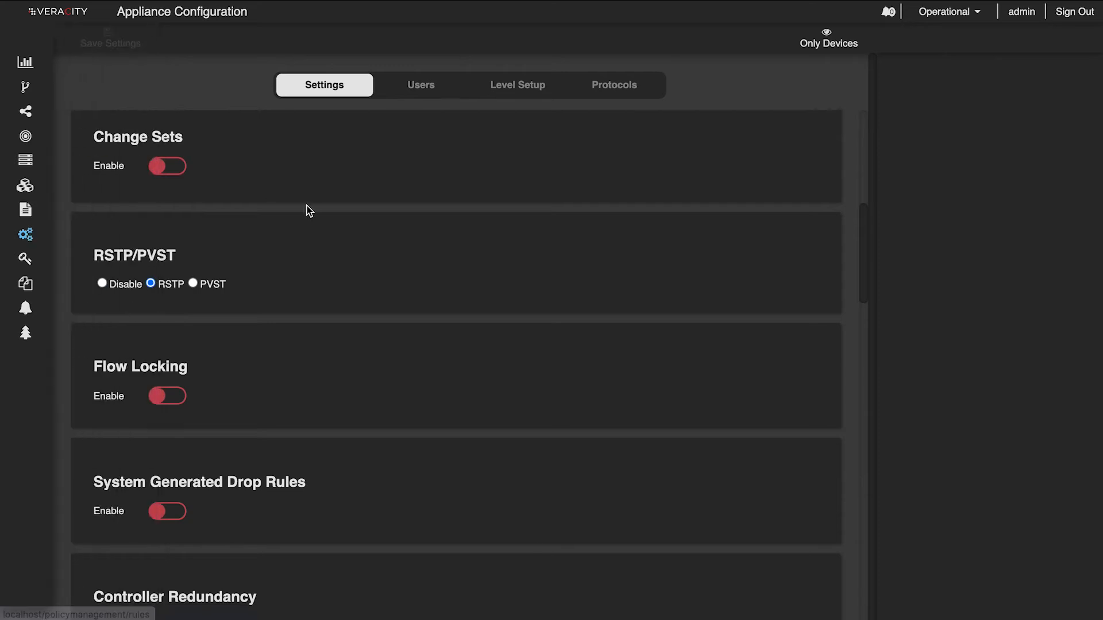
pyautogui.scroll(-1, 307, 205)
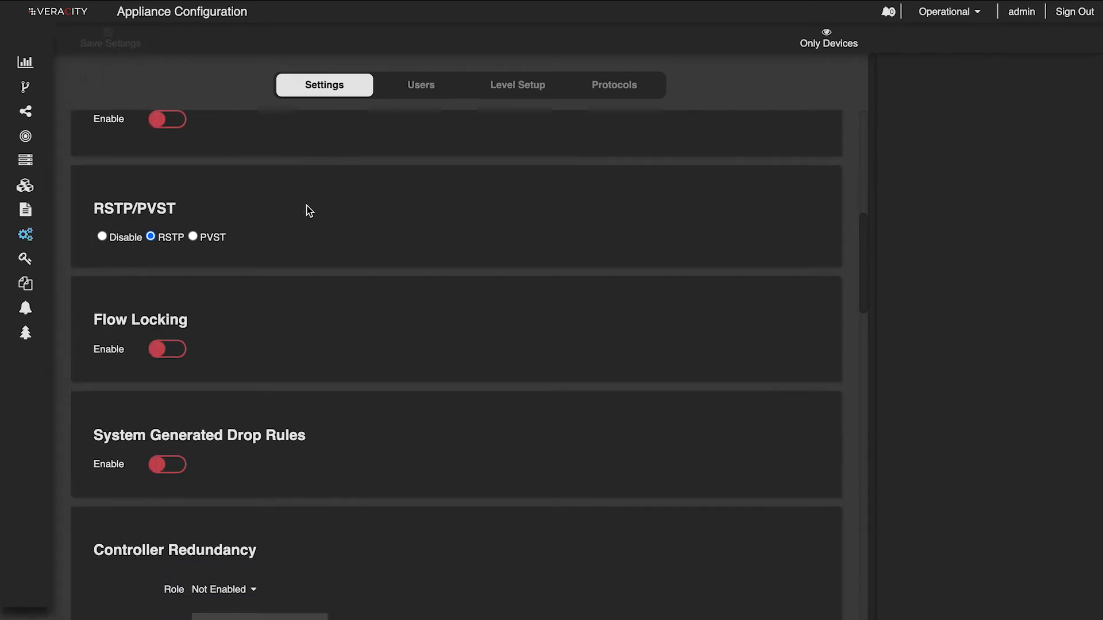
pyautogui.scroll(1, 306, 205)
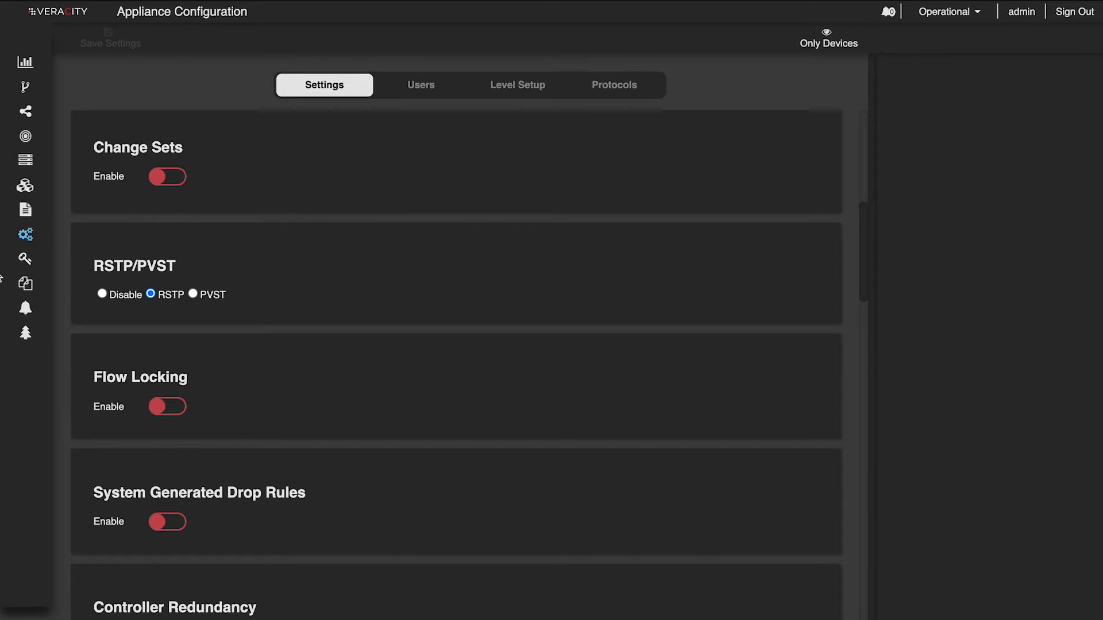
pyautogui.click(66, 289)
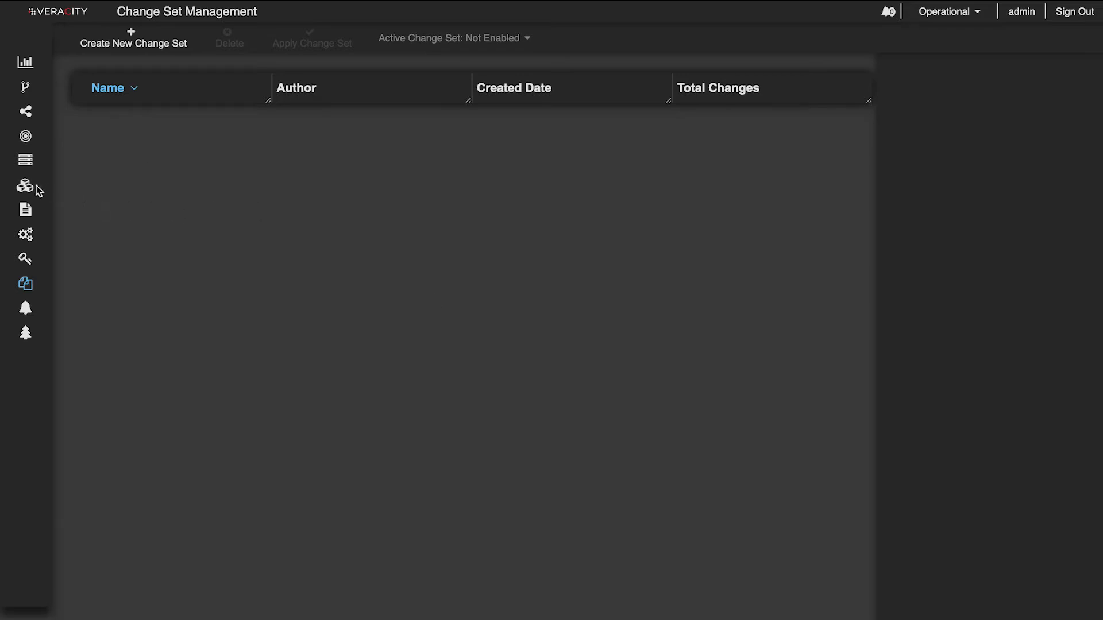
# - Enable Change Sets in the appliance configuration and save the settings
pyautogui.moveTo(36, 185)
pyautogui.click(63, 236)
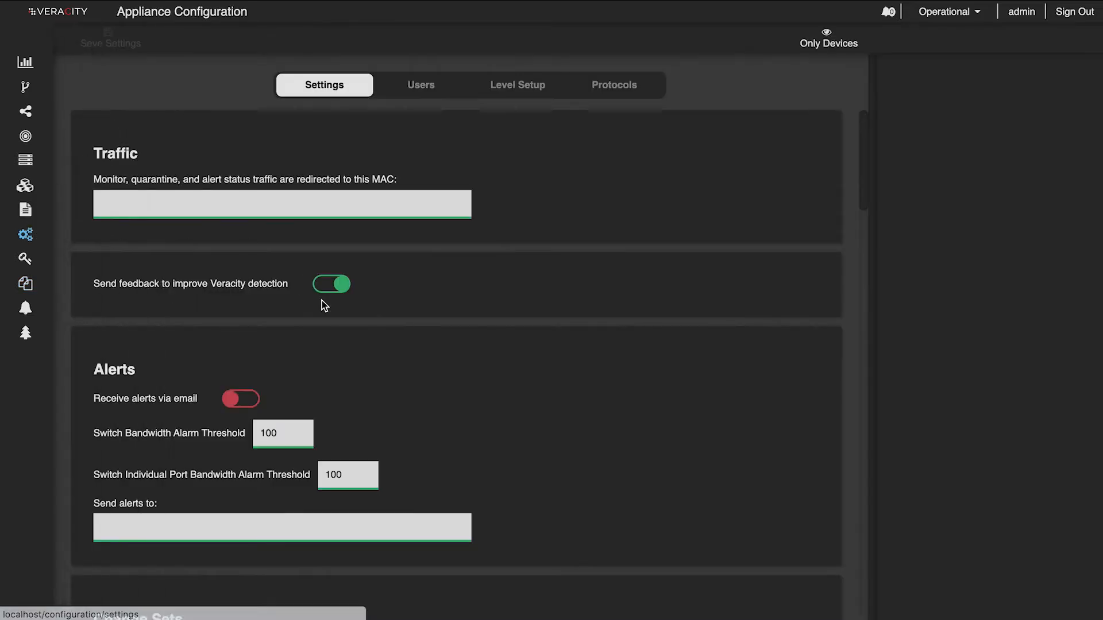
pyautogui.scroll(-3, 339, 384)
pyautogui.click(172, 467)
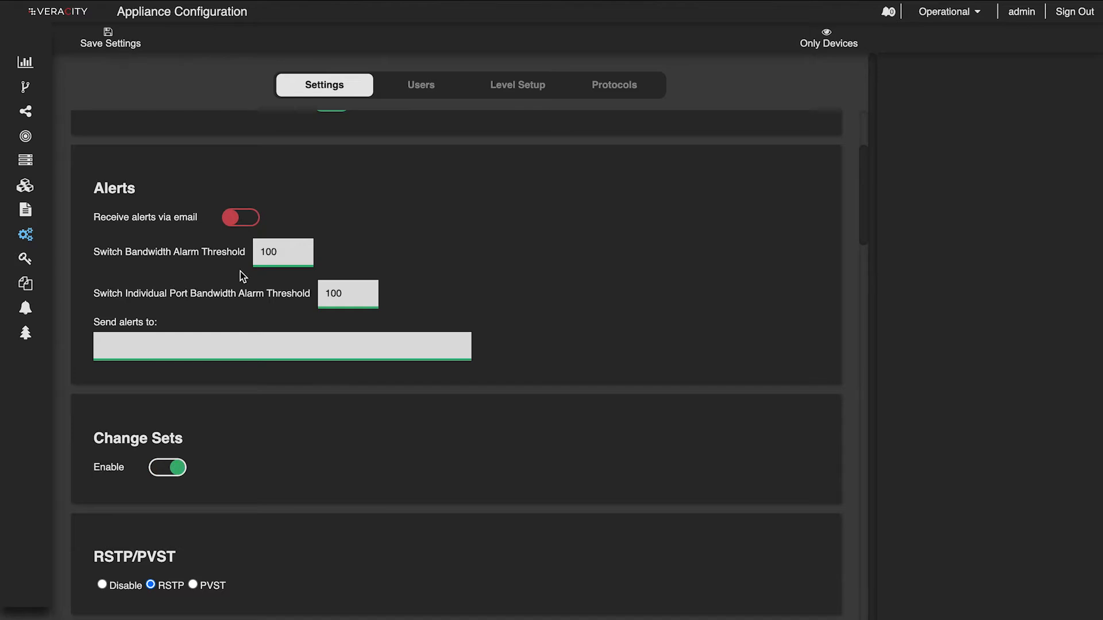
pyautogui.click(115, 44)
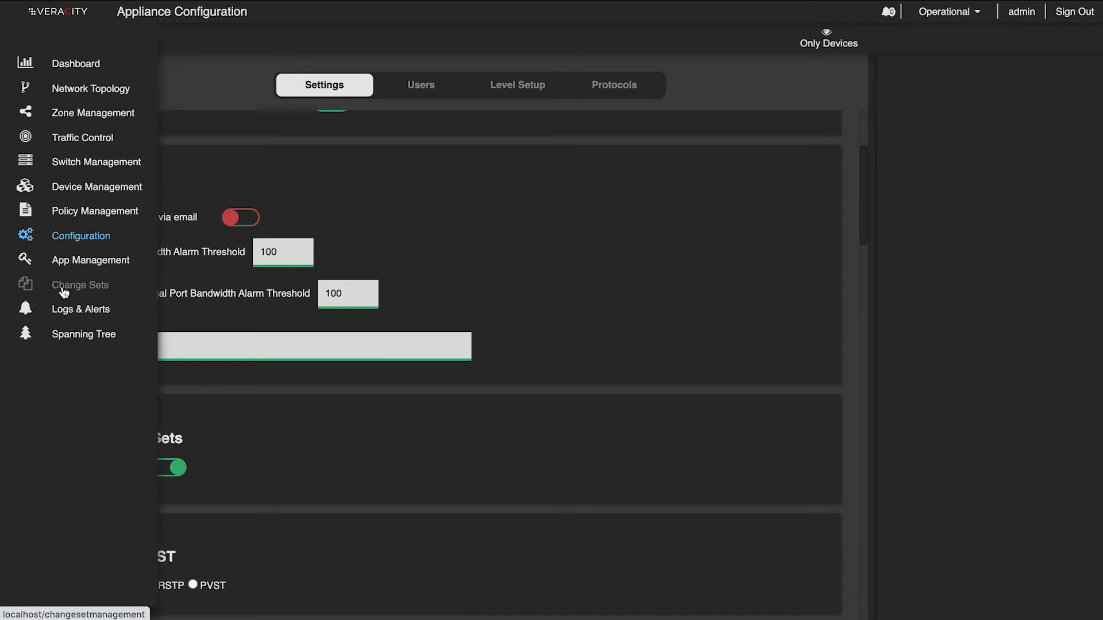
# - Create a new change set named Test in Change Set Management
pyautogui.click(64, 288)
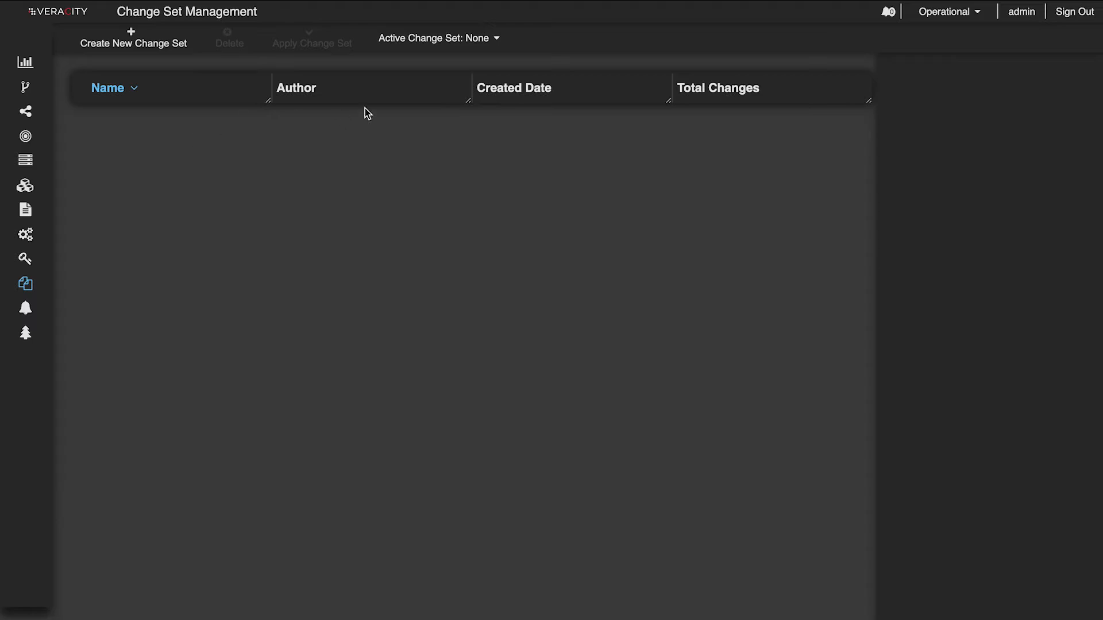
pyautogui.click(480, 44)
pyautogui.click(146, 49)
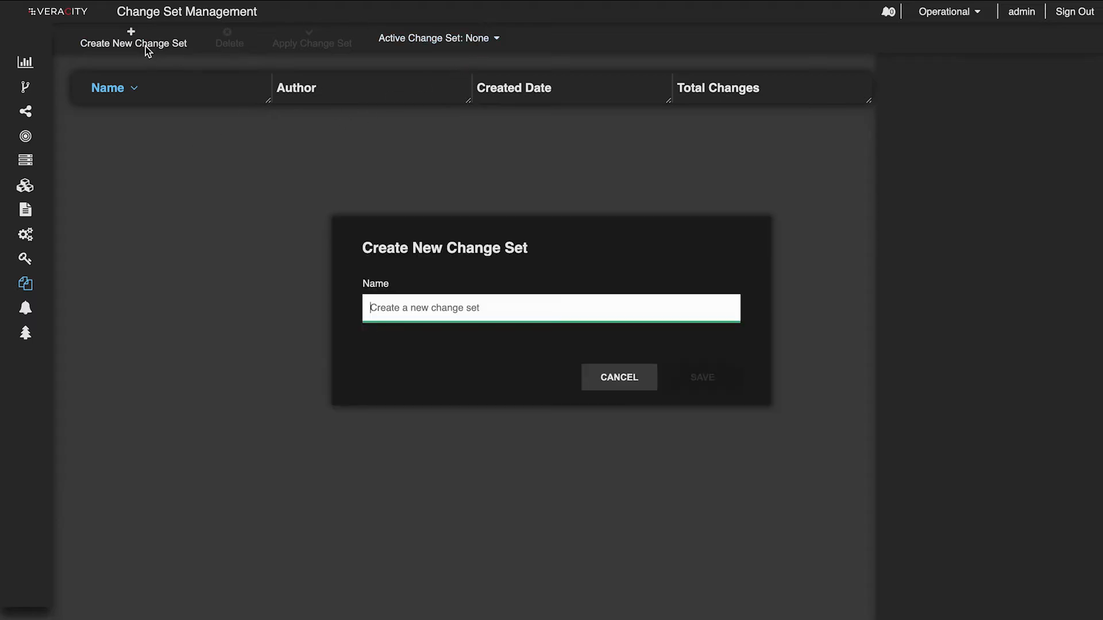
pyautogui.write('Test')
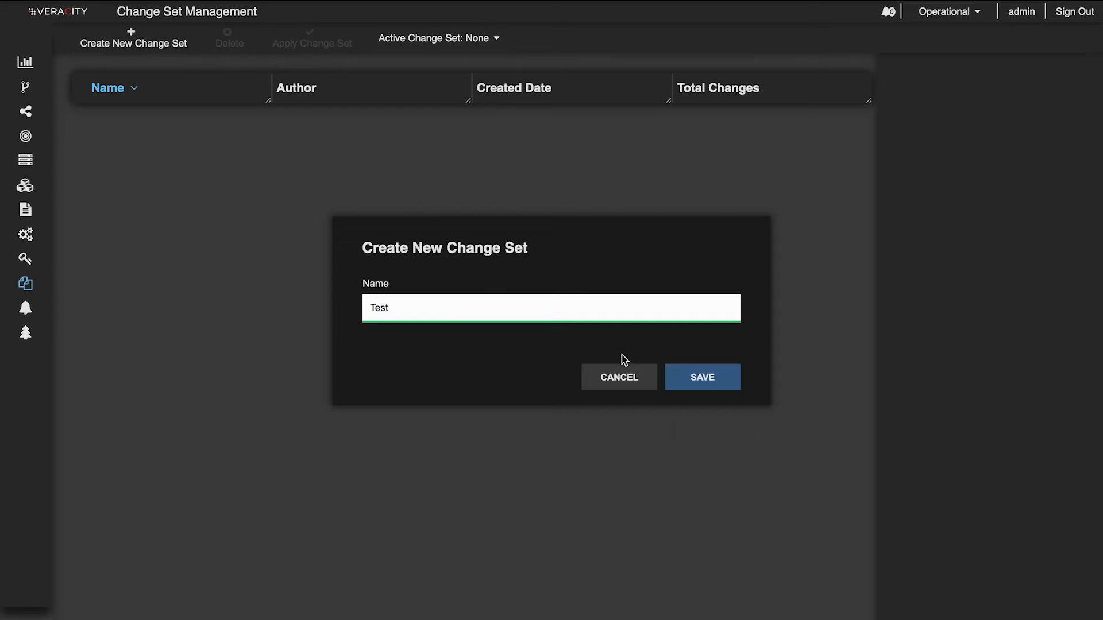
pyautogui.click(702, 376)
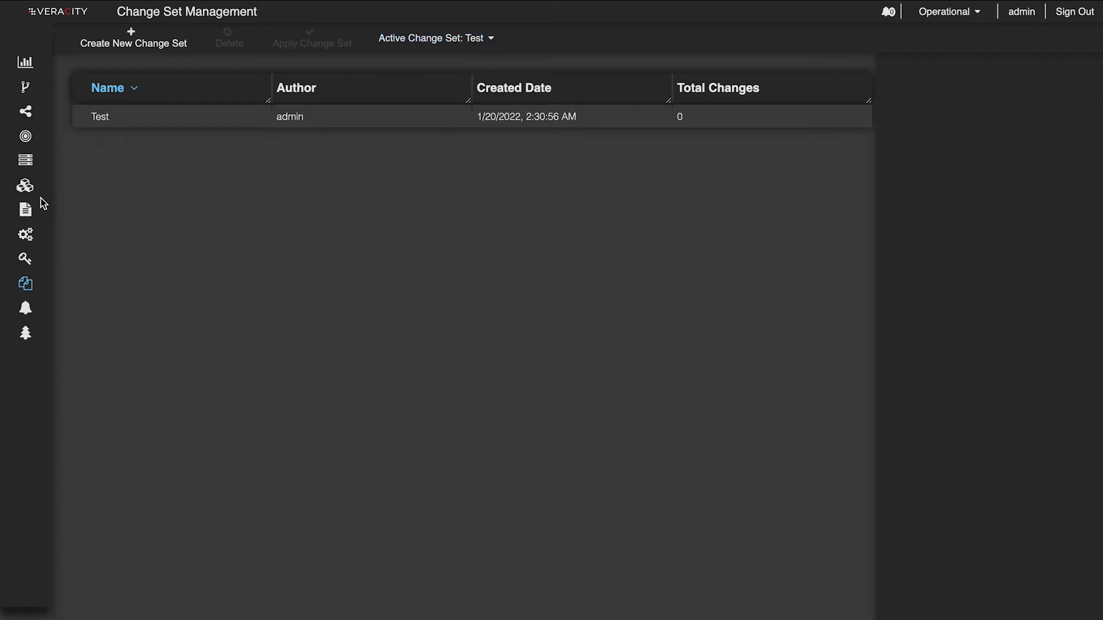
# - Delete the priority 1 ICMP allow rule of the Default policy in Policy Management and show the pending rules
pyautogui.moveTo(39, 196)
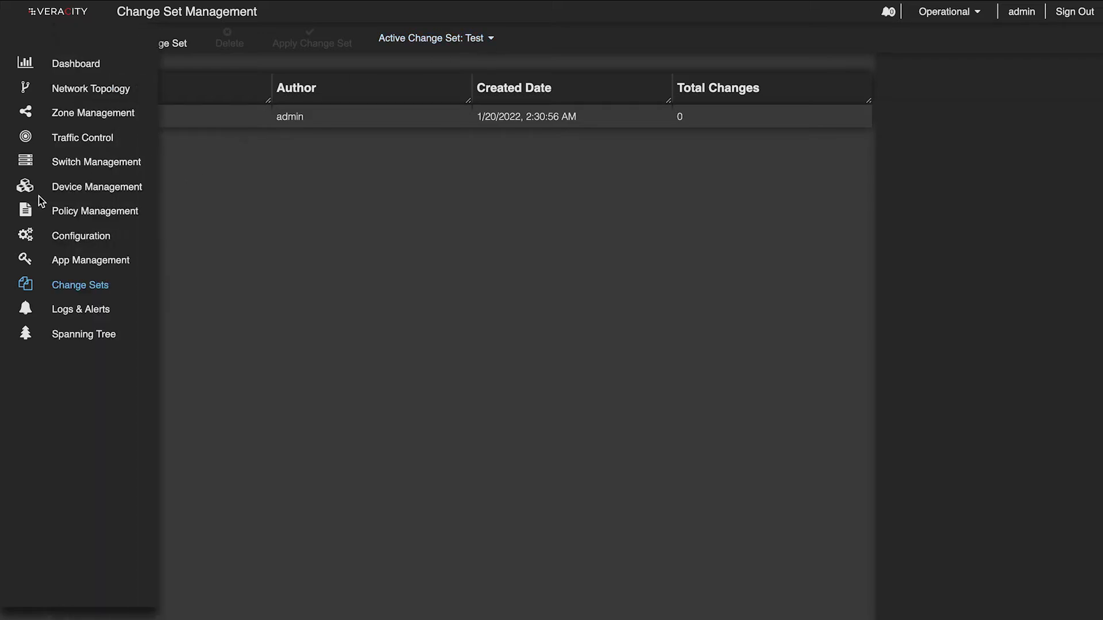
pyautogui.click(87, 213)
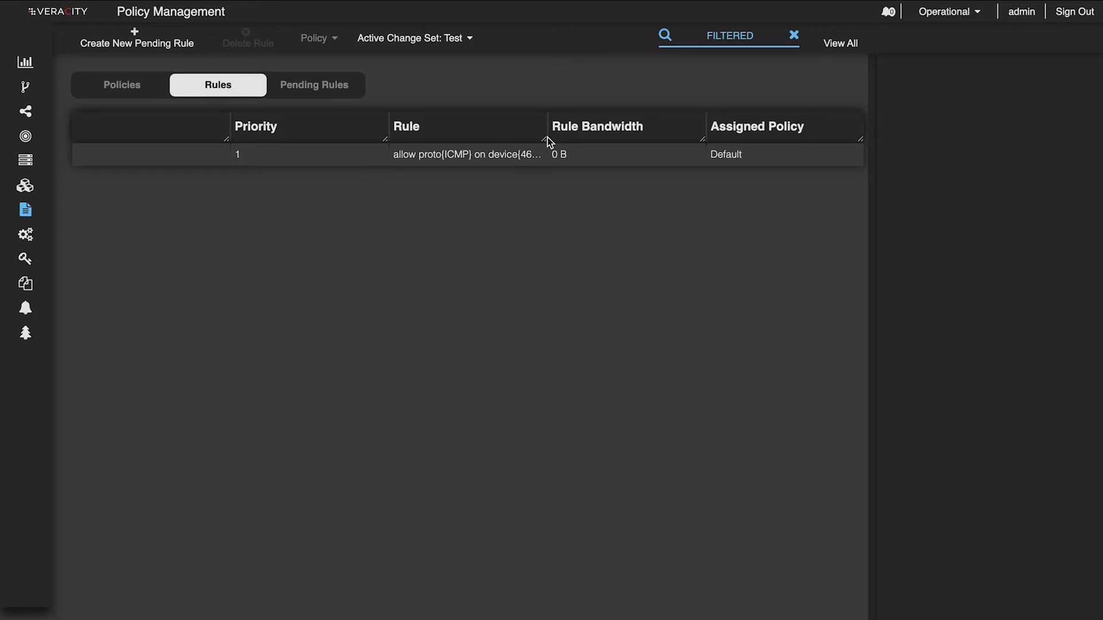
pyautogui.moveTo(547, 138); pyautogui.dragTo(596, 138)
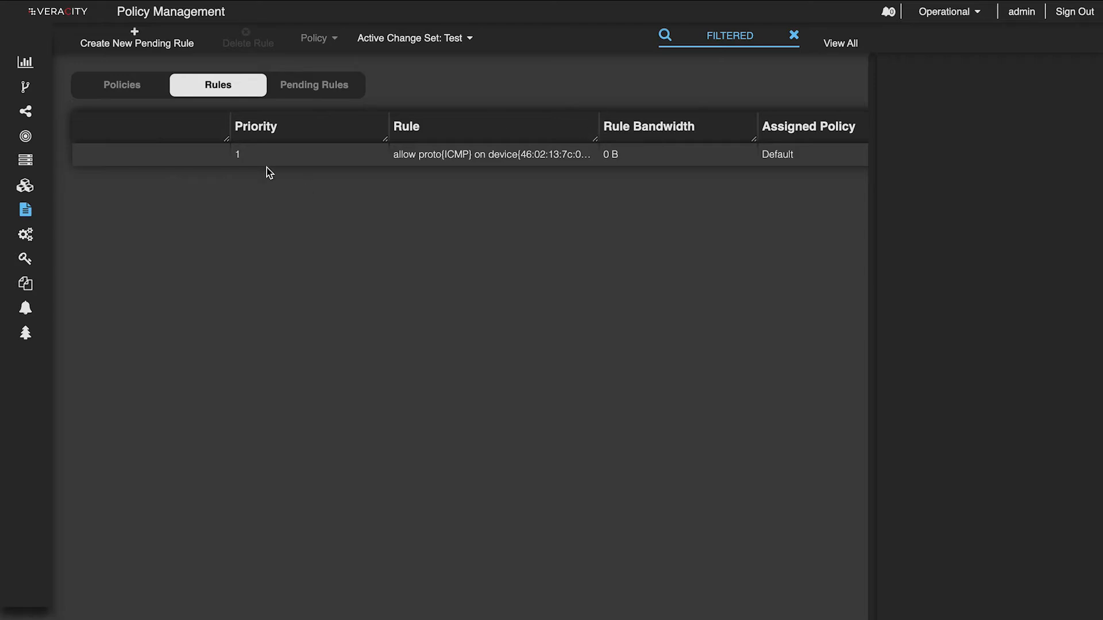
pyautogui.click(213, 159)
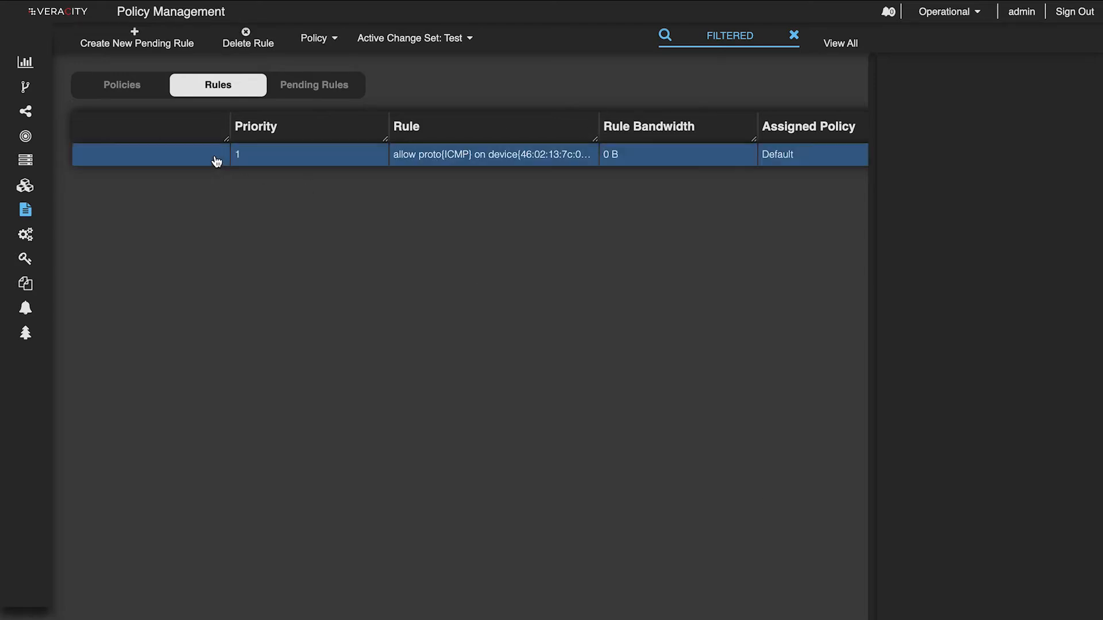
pyautogui.click(247, 34)
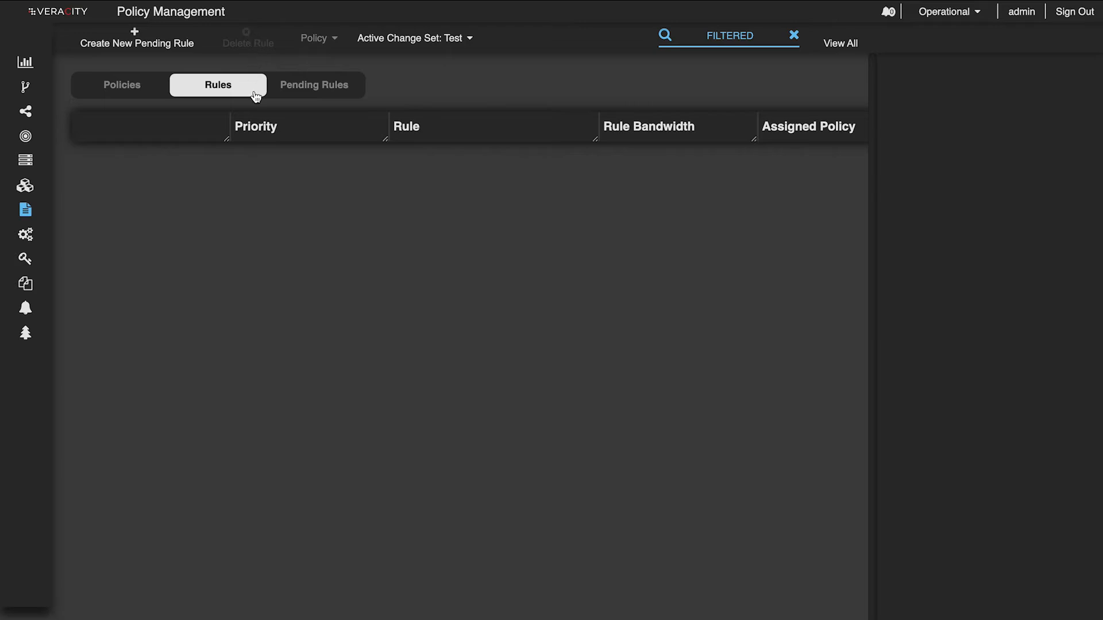
pyautogui.click(325, 96)
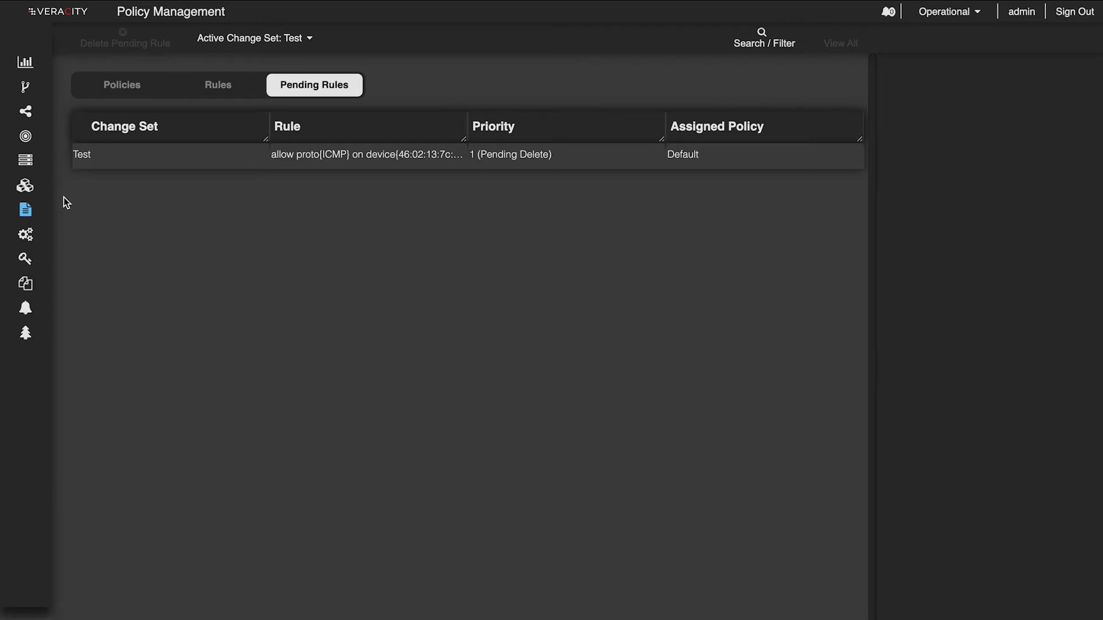
# - Start a Traffic Control rule with source device 4a:4d:9f:7e:92:71 and destination device 72:a0:fd:50:e9:66
pyautogui.moveTo(39, 175)
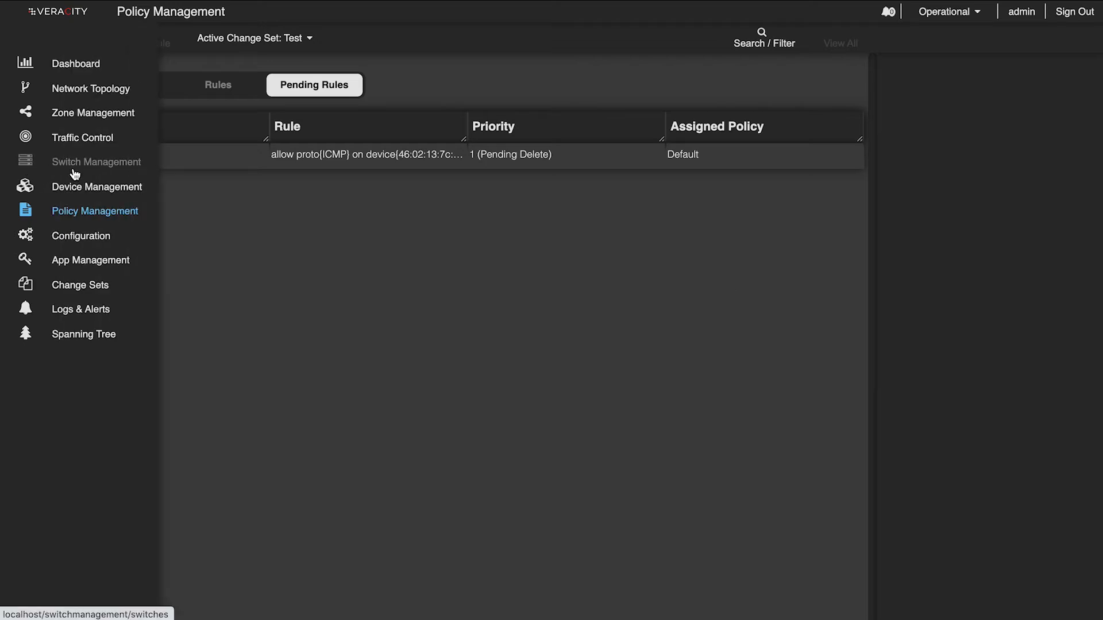
pyautogui.click(81, 140)
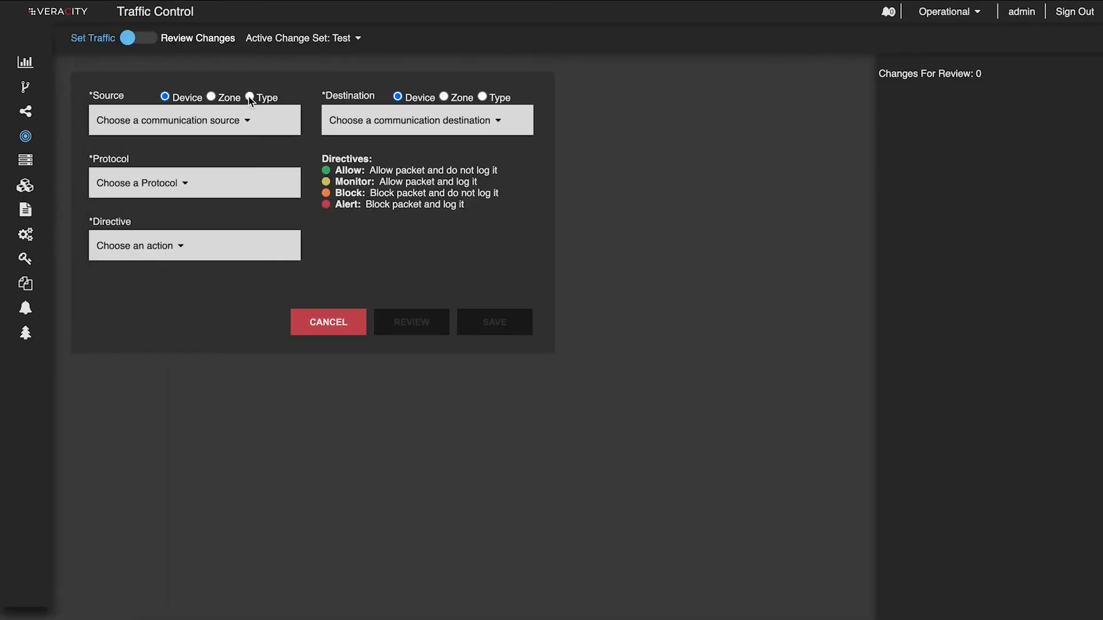
pyautogui.click(234, 120)
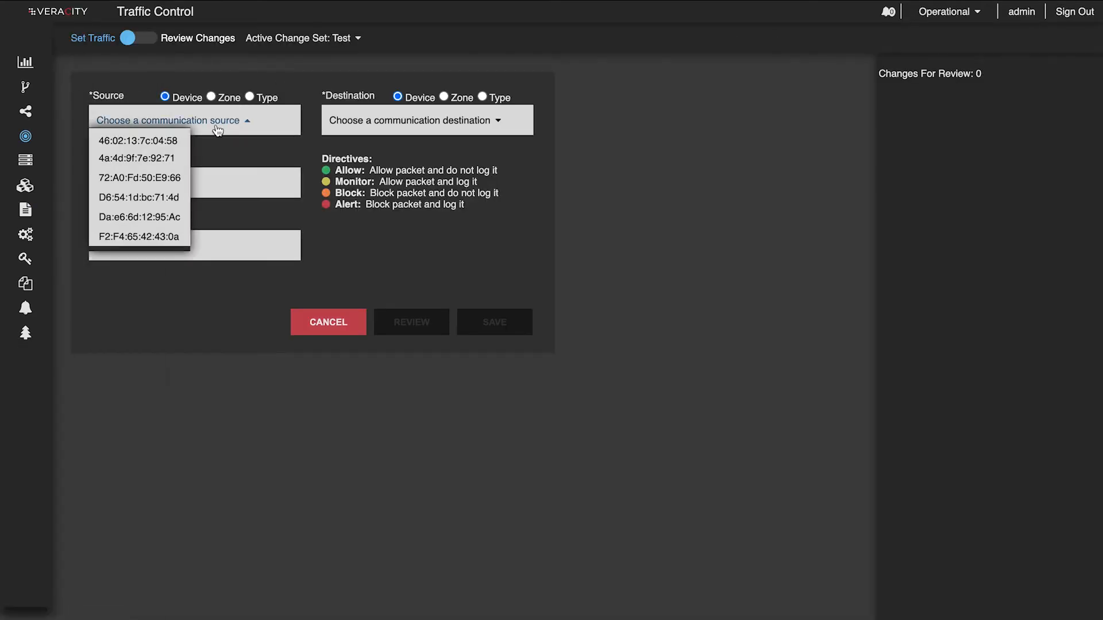
pyautogui.click(178, 155)
pyautogui.click(447, 128)
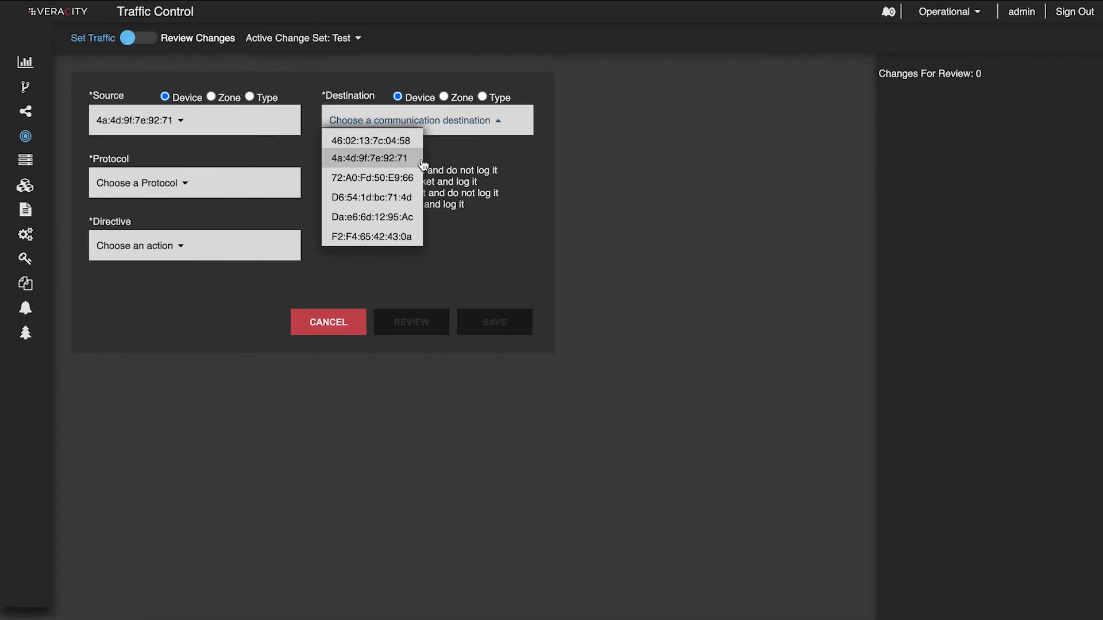
pyautogui.click(413, 178)
# - Set the traffic rule's protocol to UDP and its directive to Allow
pyautogui.click(182, 193)
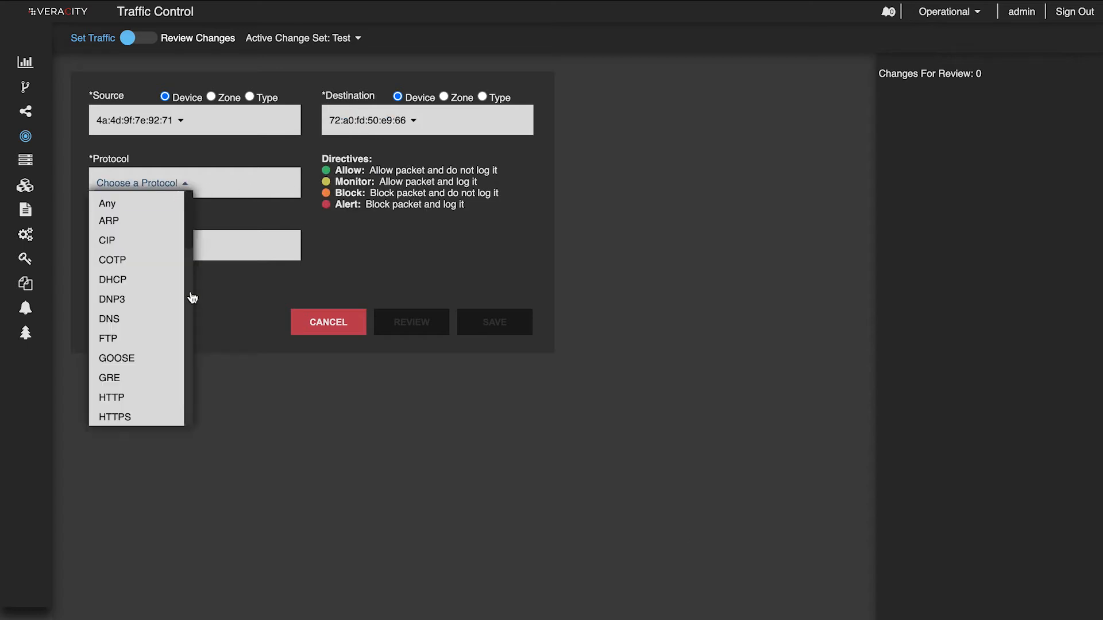
pyautogui.scroll(-5, 163, 323)
pyautogui.click(118, 411)
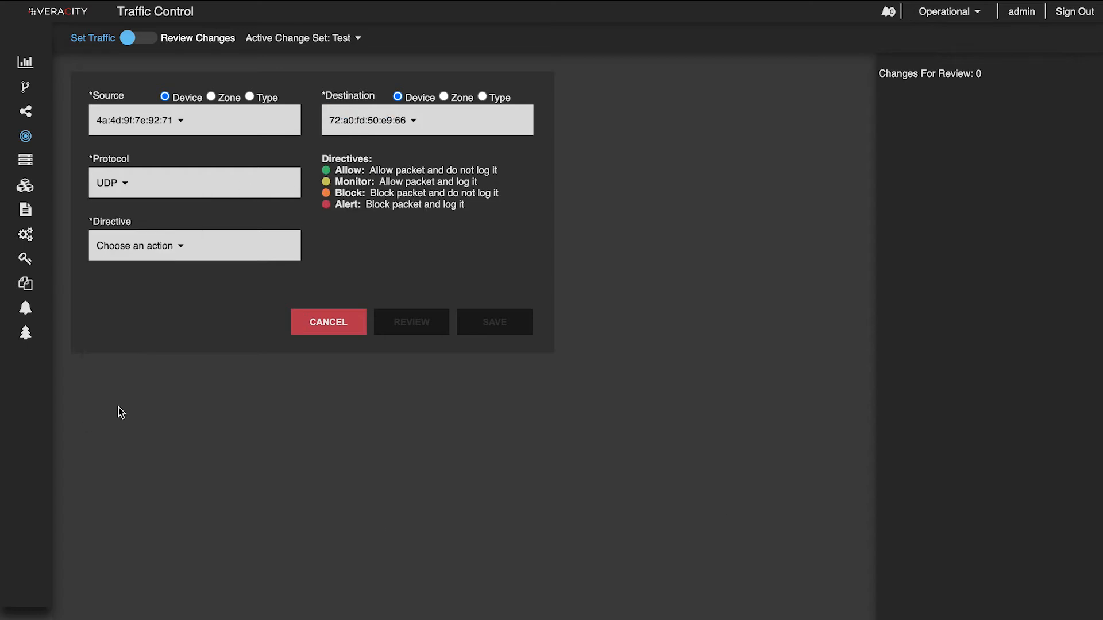
pyautogui.click(172, 252)
pyautogui.click(154, 263)
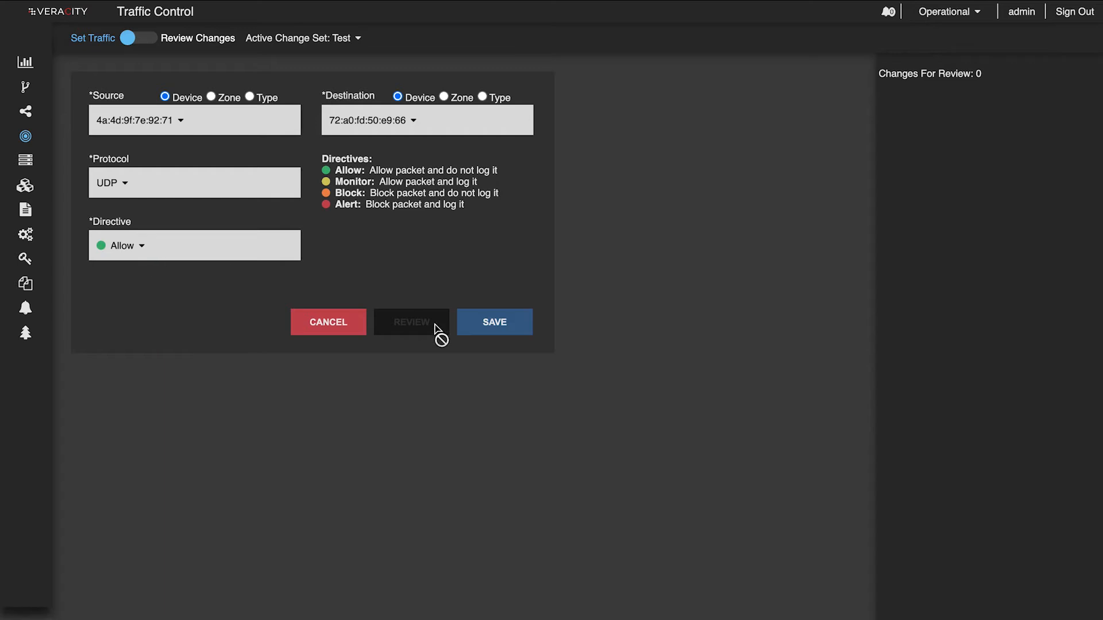
# - Save the UDP traffic rule, then review and apply it to the active Test change set
pyautogui.click(493, 323)
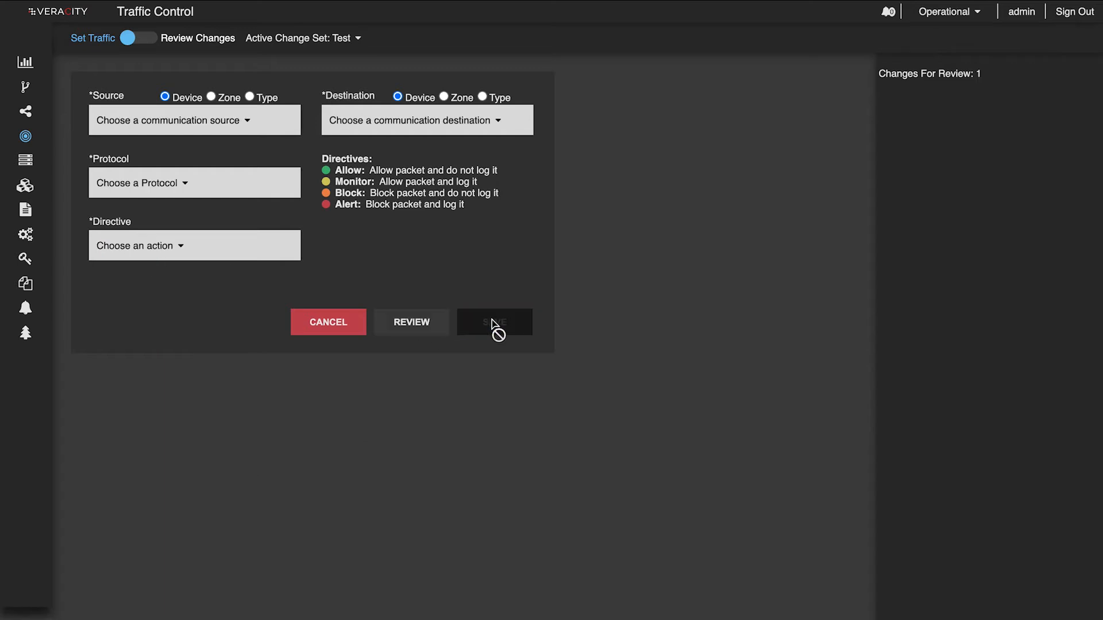
pyautogui.click(429, 324)
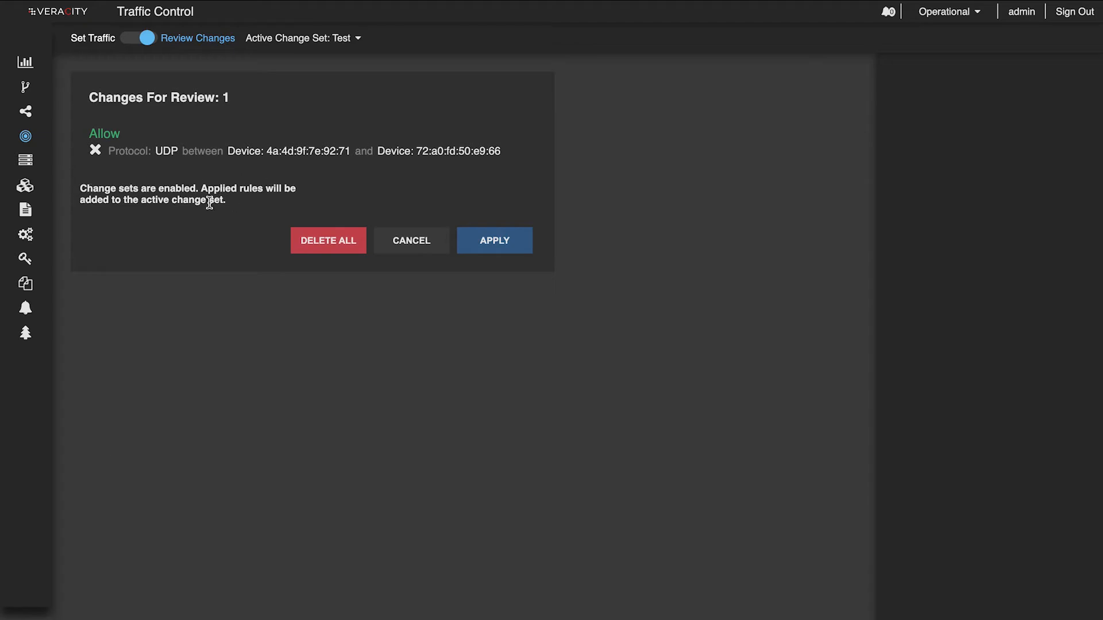
pyautogui.click(495, 242)
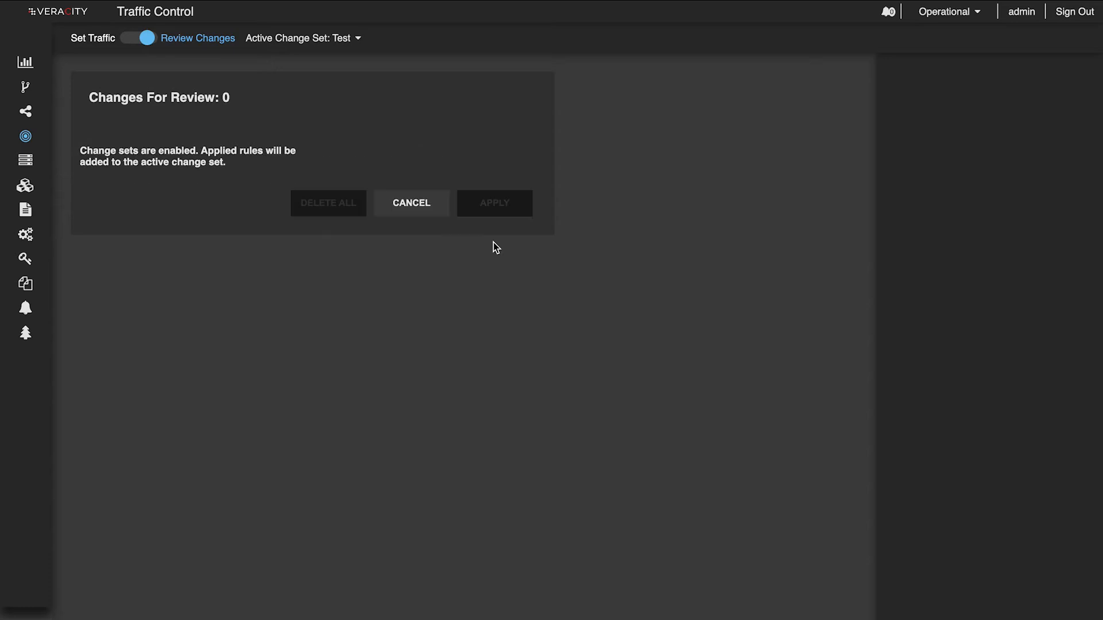
# - Check the active rules and the pending rules in Policy Management
pyautogui.moveTo(37, 207)
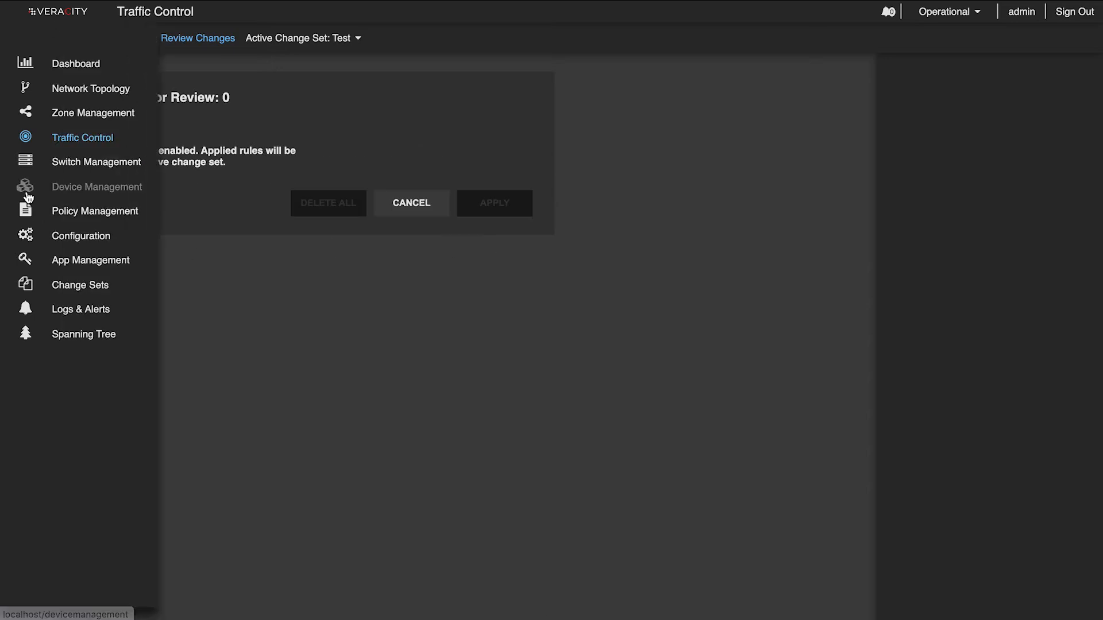
pyautogui.click(76, 212)
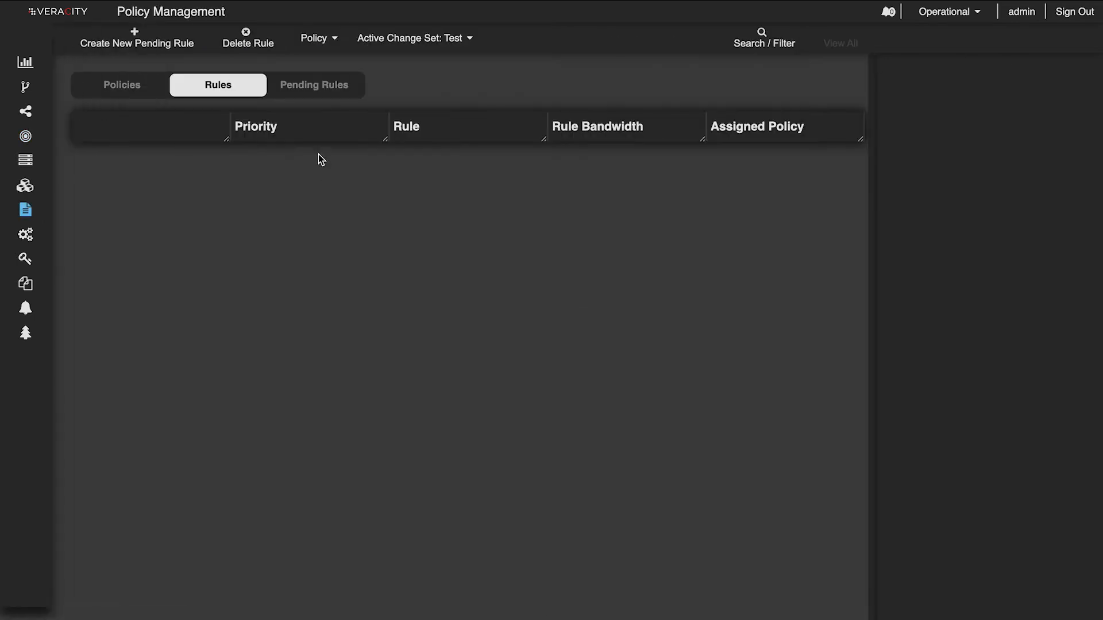
pyautogui.click(326, 95)
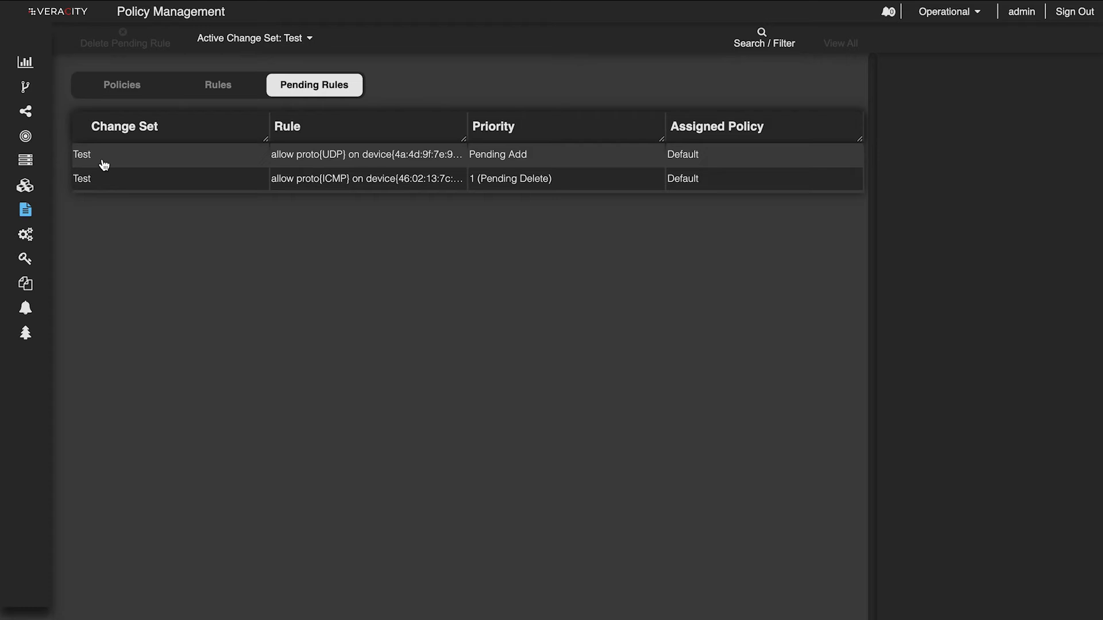
# - View the changes contained in the Test change set and select the pending UDP allow rule
pyautogui.moveTo(34, 286)
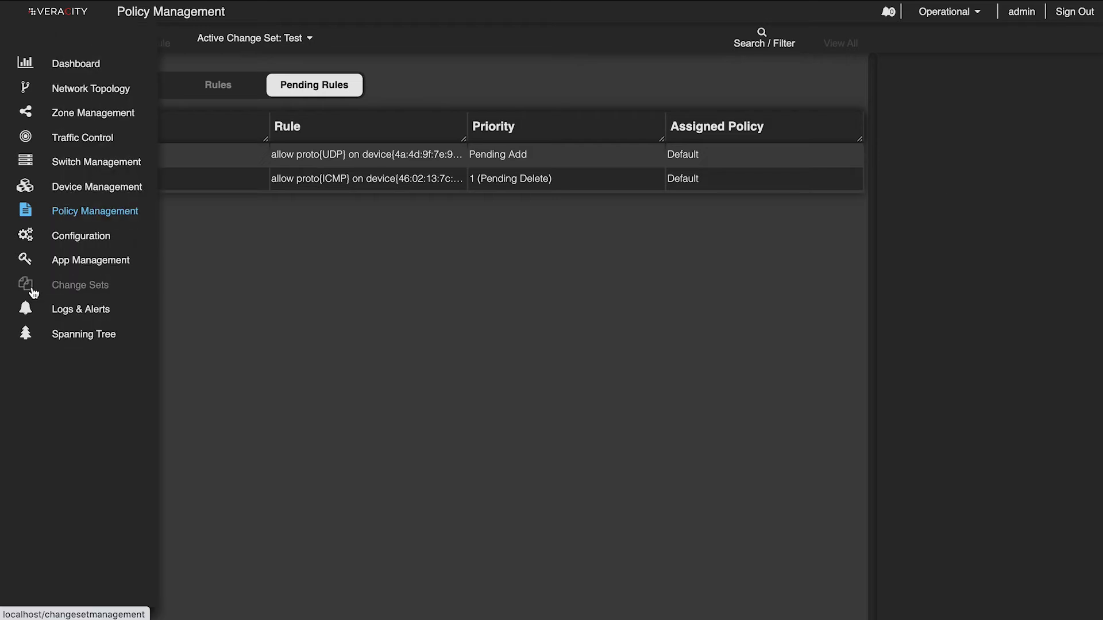
pyautogui.click(55, 288)
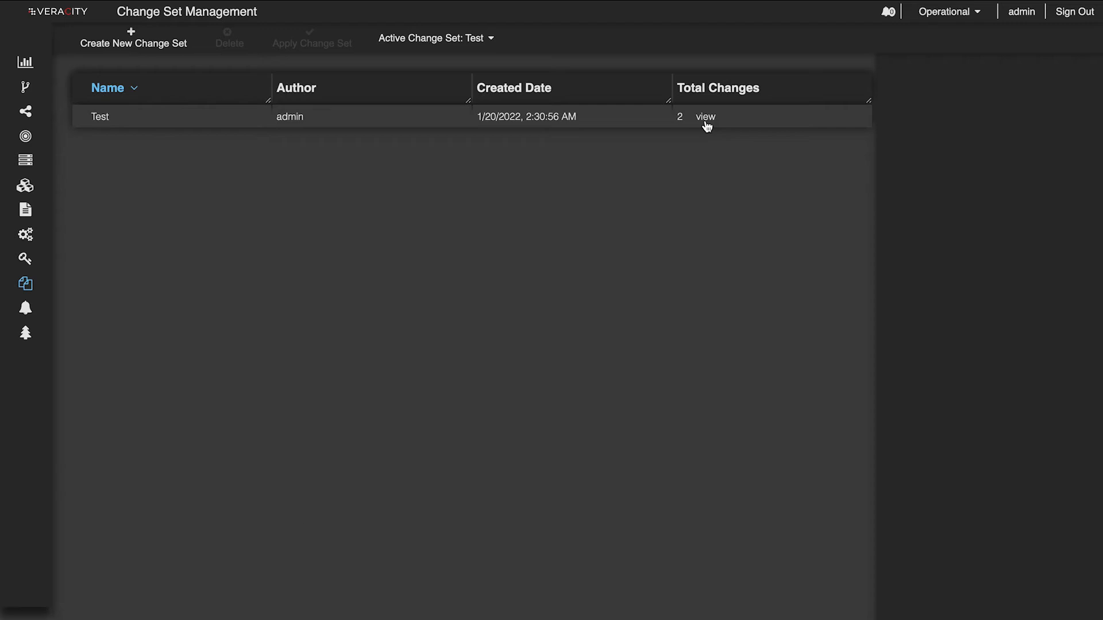
pyautogui.click(112, 118)
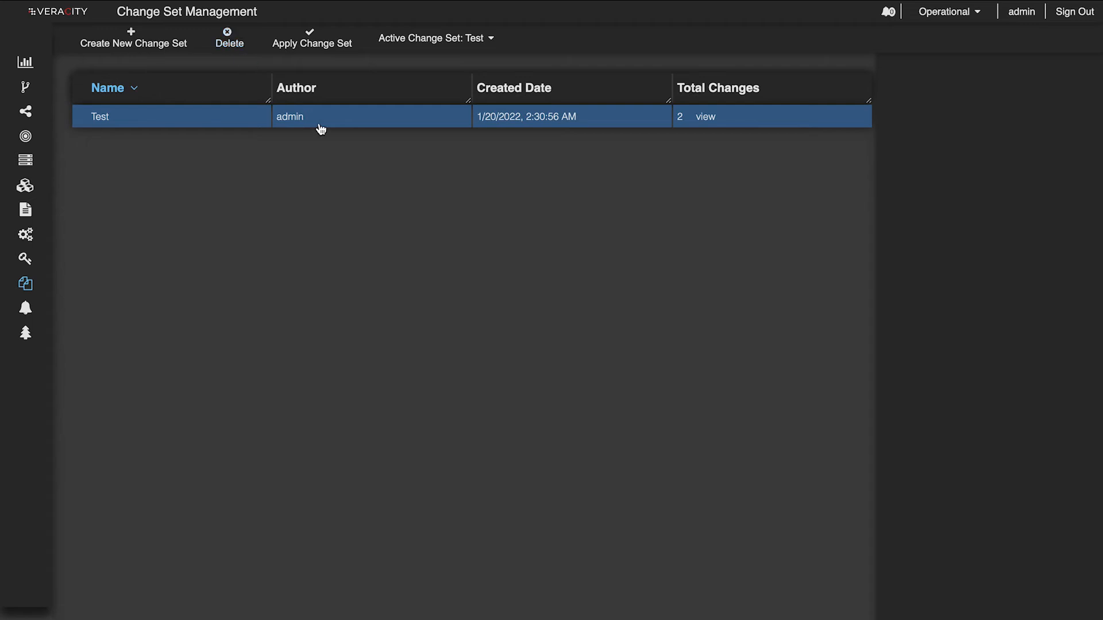
pyautogui.click(707, 116)
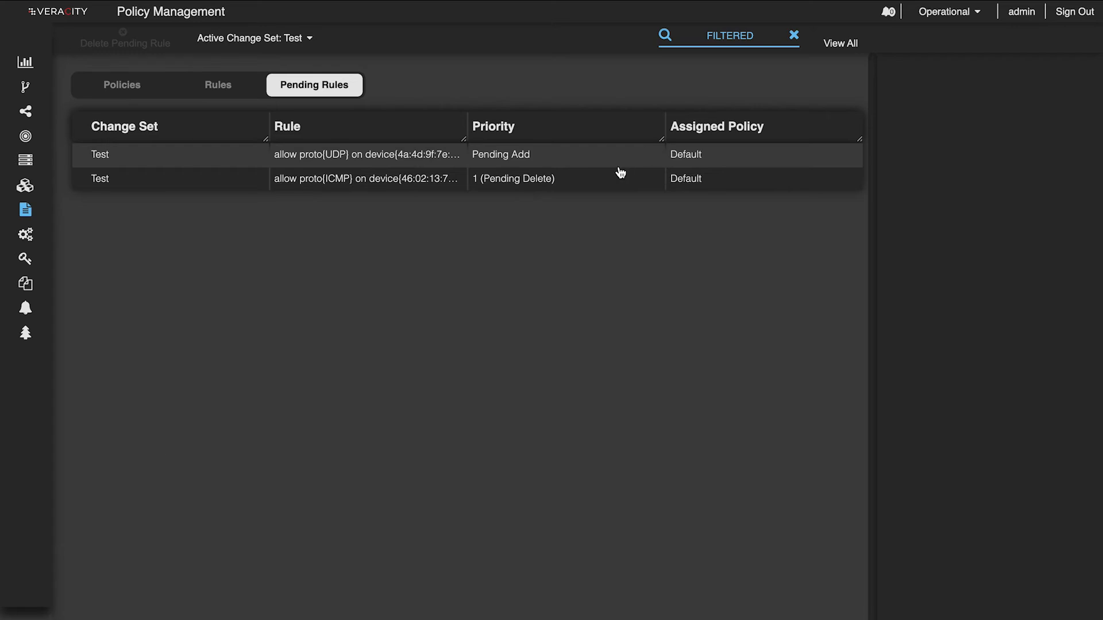
pyautogui.click(425, 161)
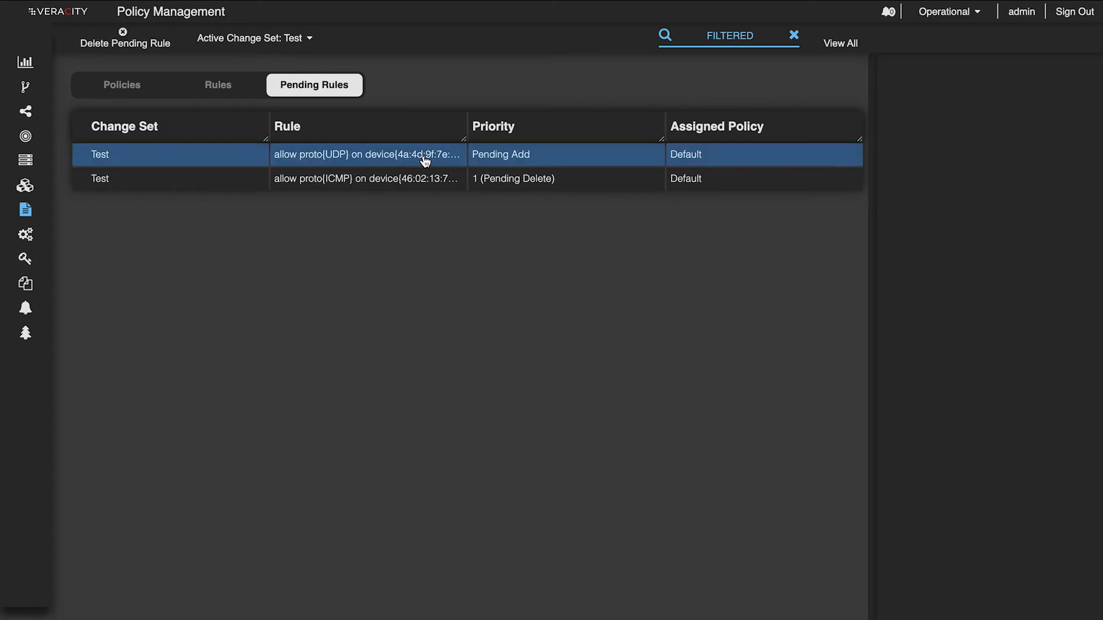
# - Change the pending UDP allow rule's protocol to TCP and save the edited rule
pyautogui.doubleClick(425, 162)
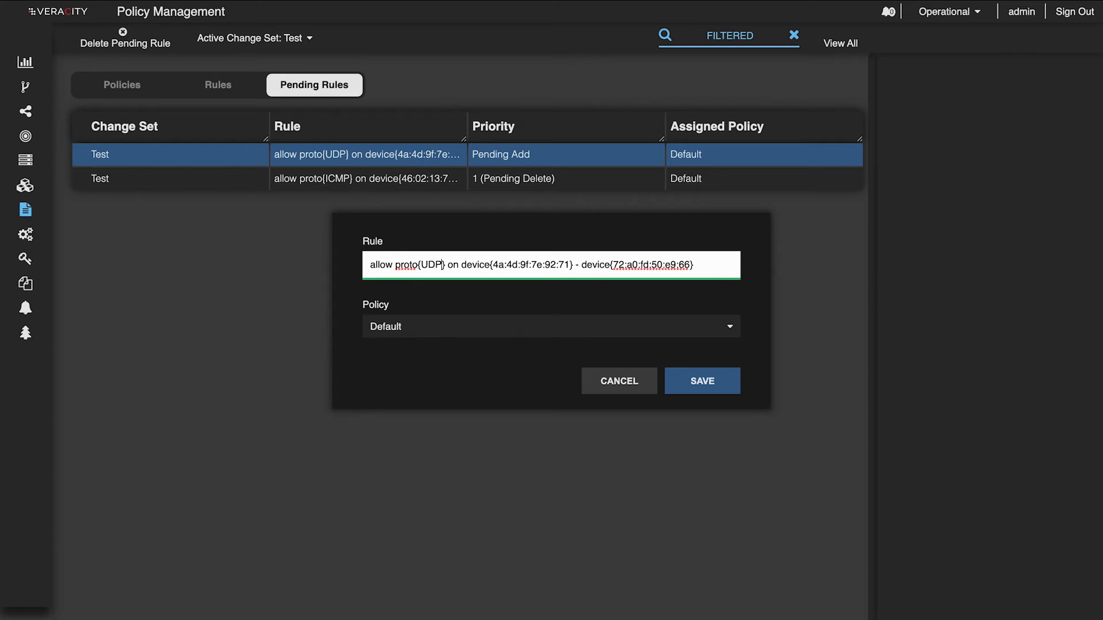
pyautogui.press('BackSpace')
pyautogui.press('BackSpace')
pyautogui.press('BackSpace')
pyautogui.write('TCP')
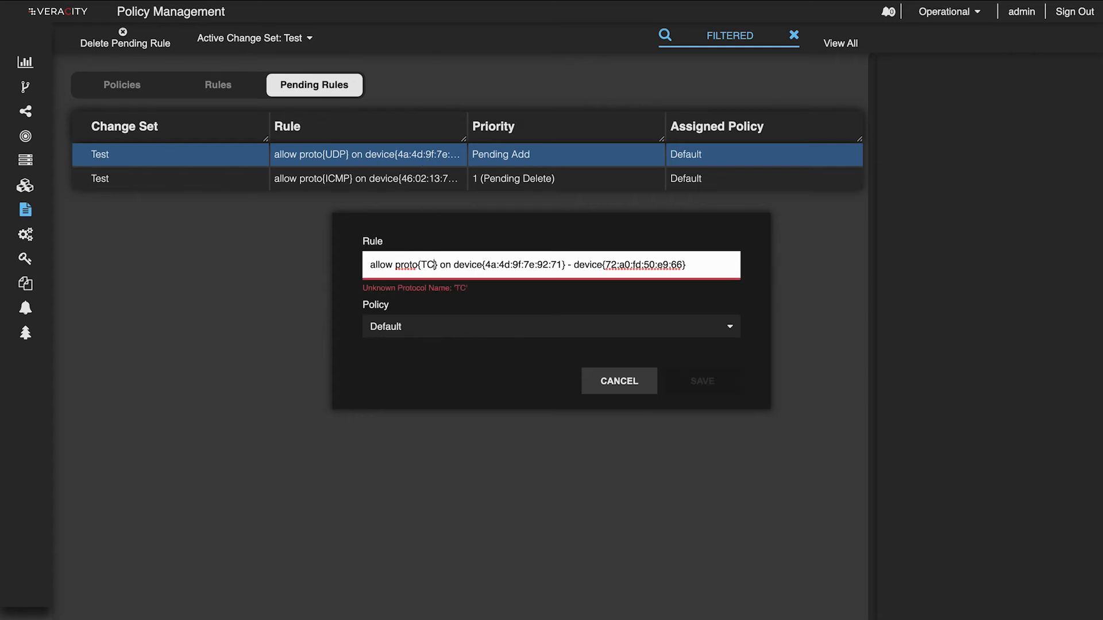
pyautogui.click(727, 389)
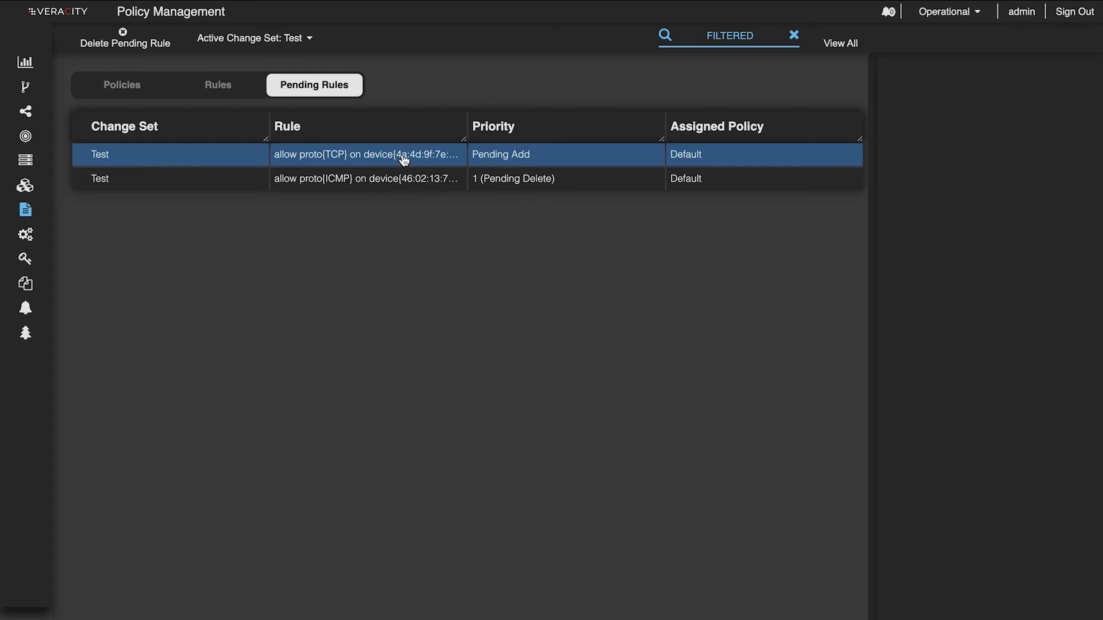
# - Apply the Test change set, and check the resulting active rules in Policy Management
pyautogui.moveTo(28, 304)
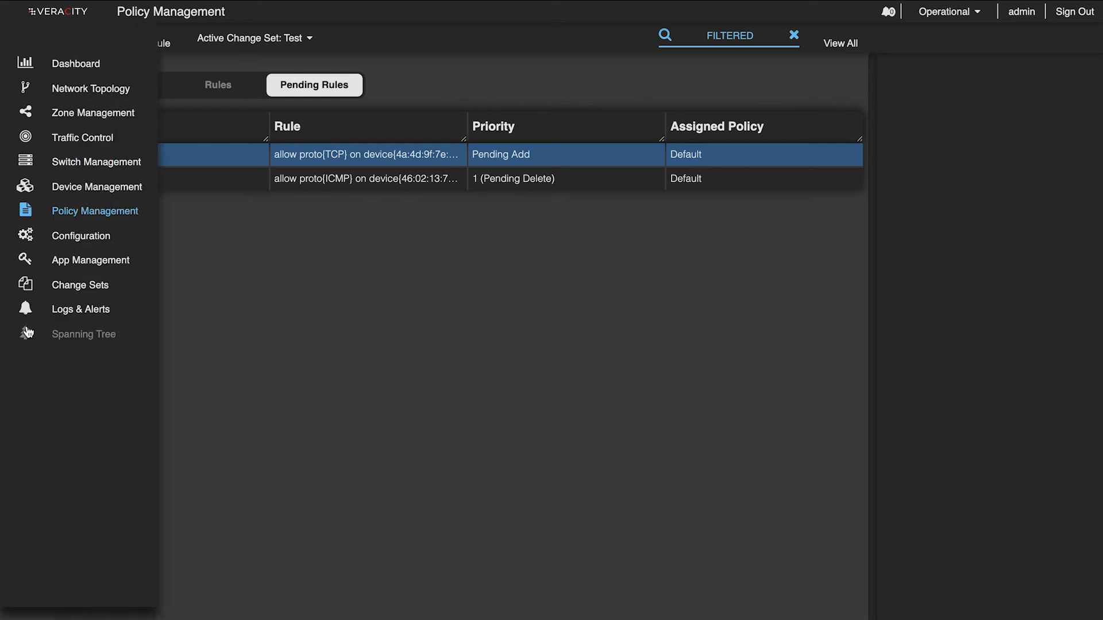
pyautogui.click(76, 288)
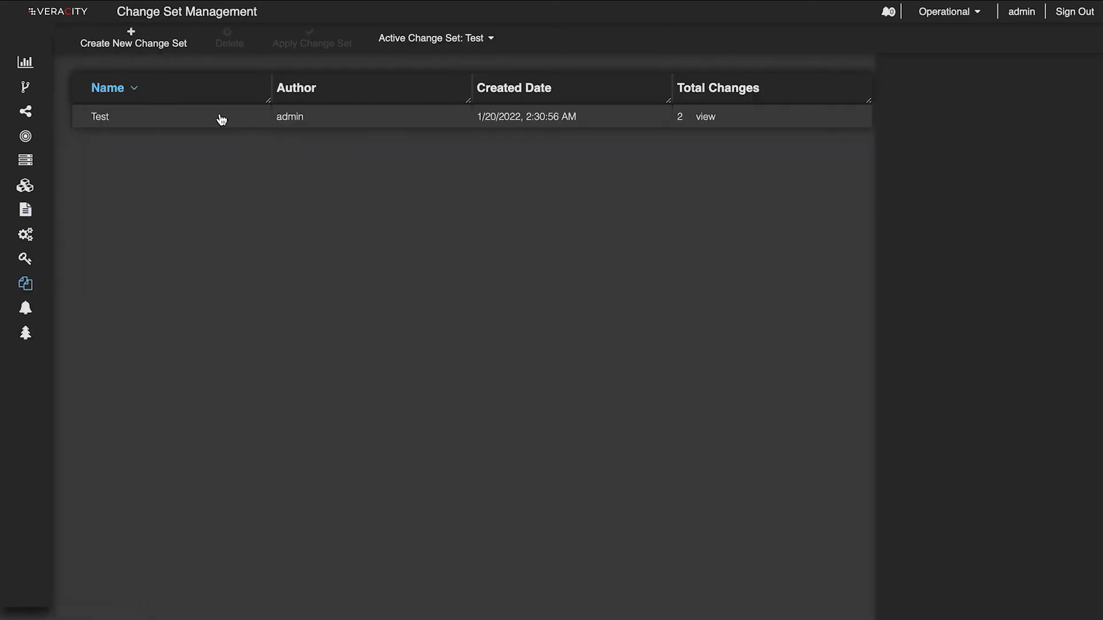
pyautogui.click(204, 125)
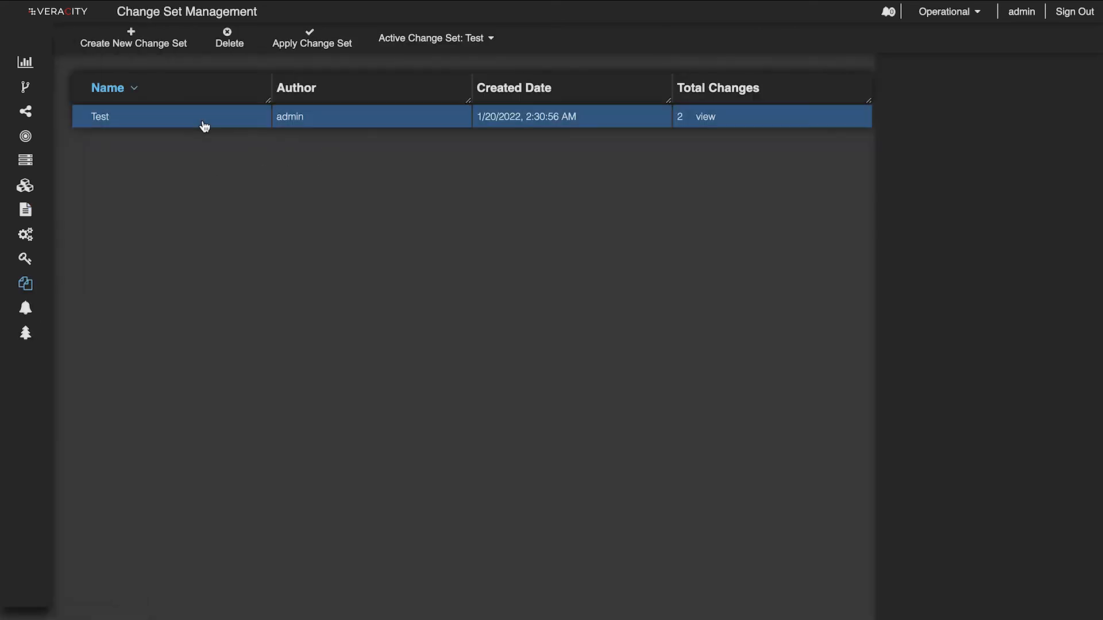
pyautogui.click(314, 47)
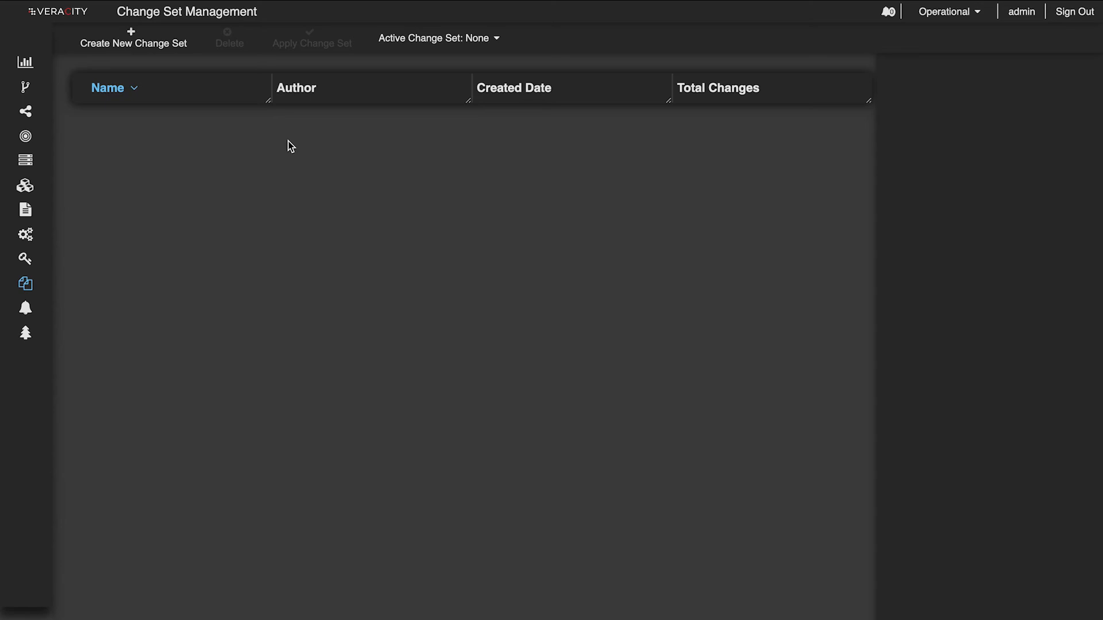
pyautogui.moveTo(40, 183)
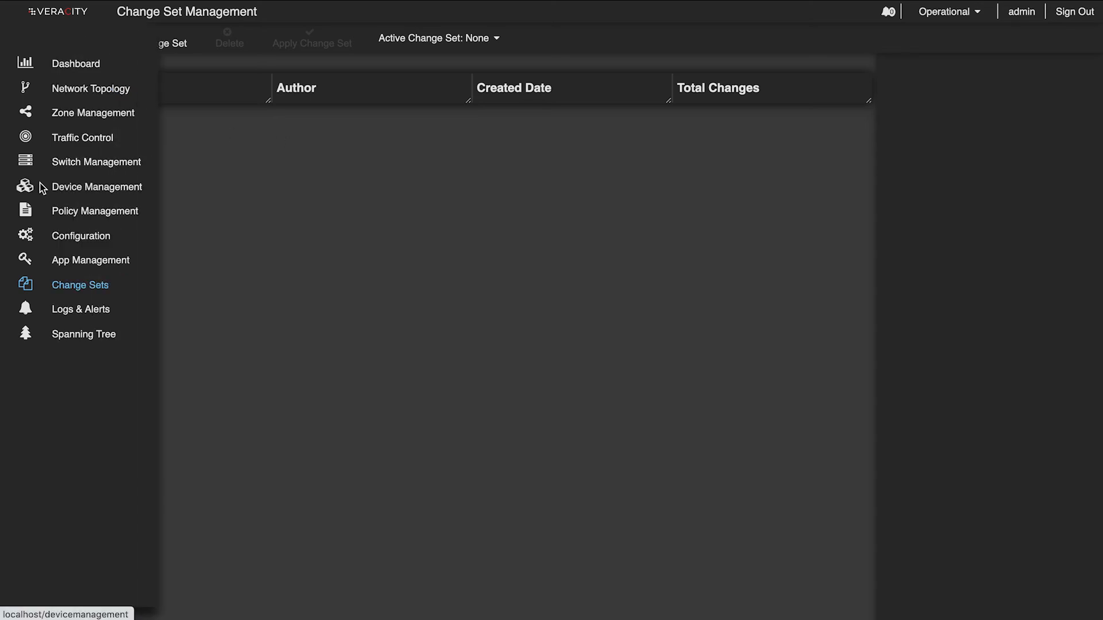
pyautogui.click(86, 211)
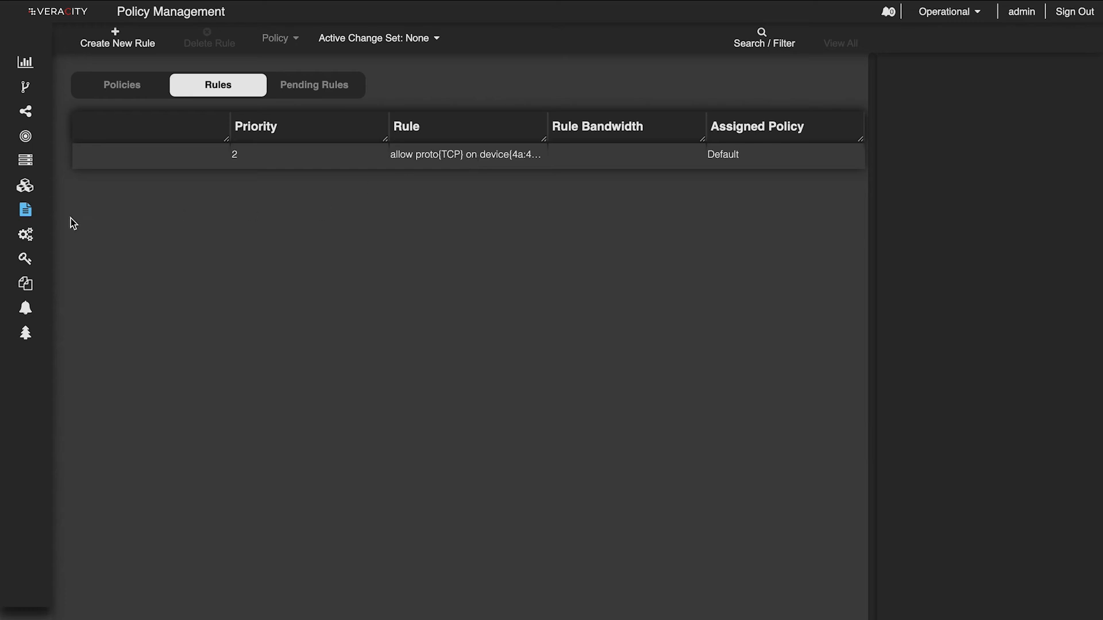
# - Create a new change set named Reject
pyautogui.moveTo(30, 304)
pyautogui.click(76, 290)
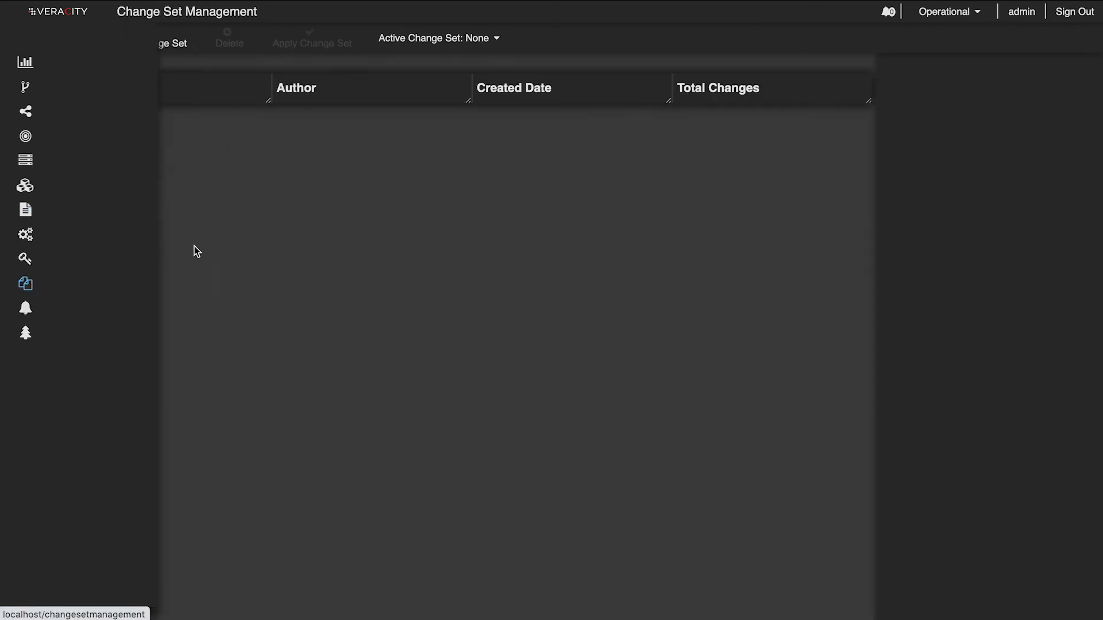
pyautogui.click(143, 50)
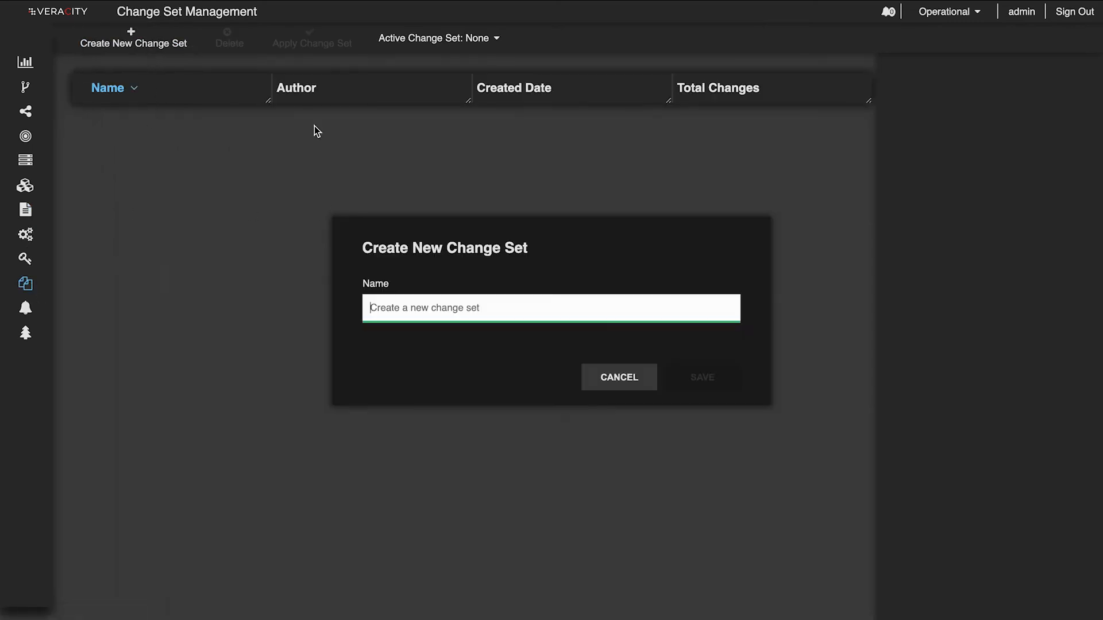
pyautogui.write('Reject')
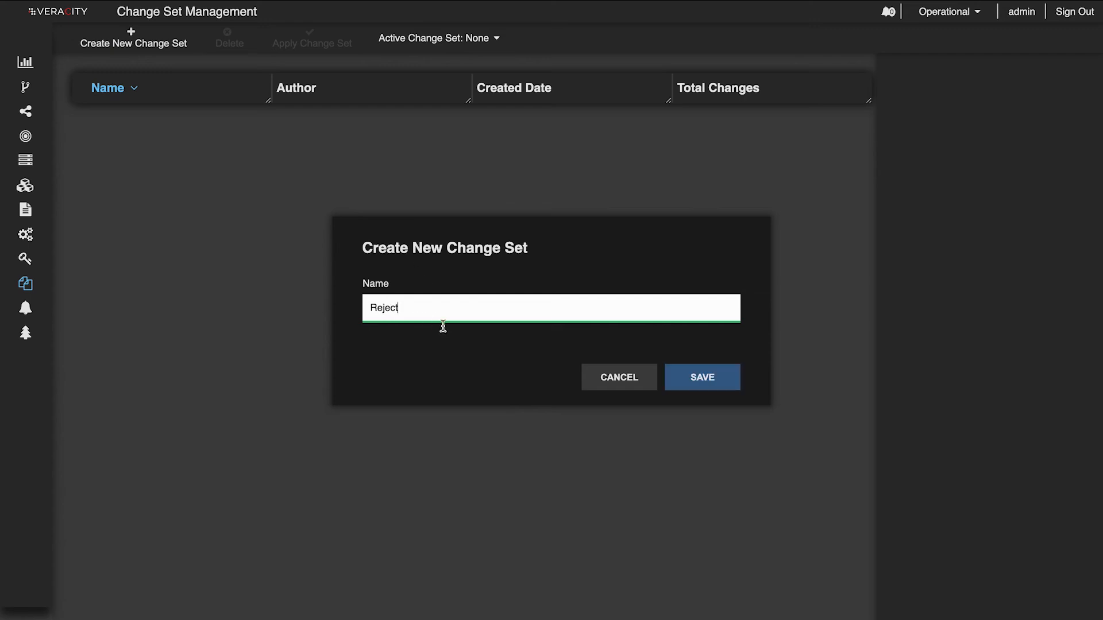
pyautogui.click(721, 378)
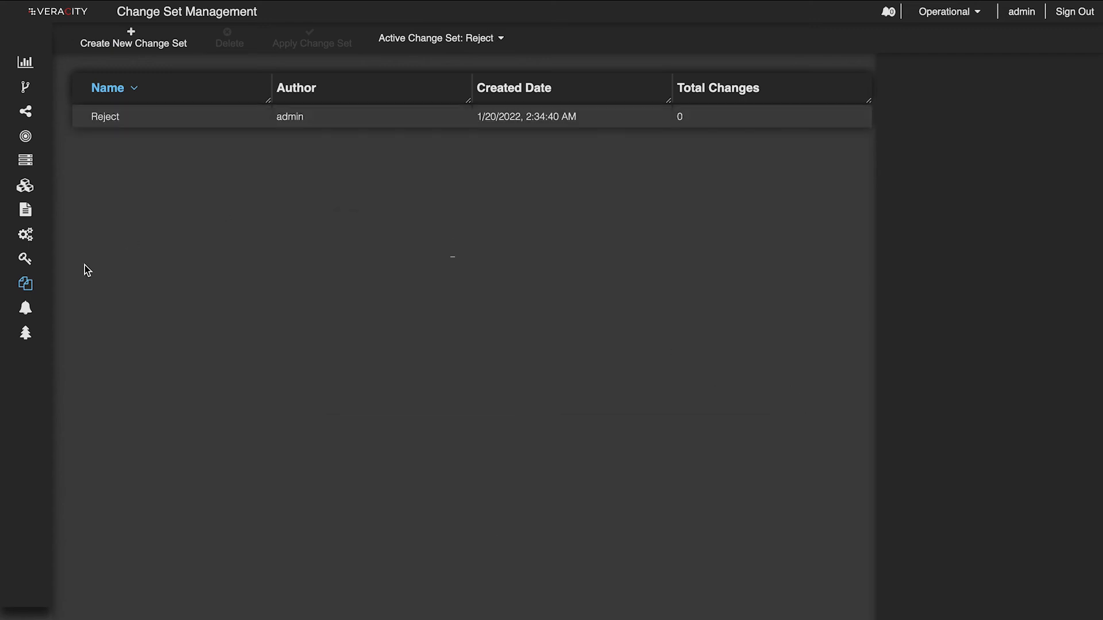
# - Stage the deletion of the TCP allow rule in the Reject change set and view the pending rules
pyautogui.click(73, 214)
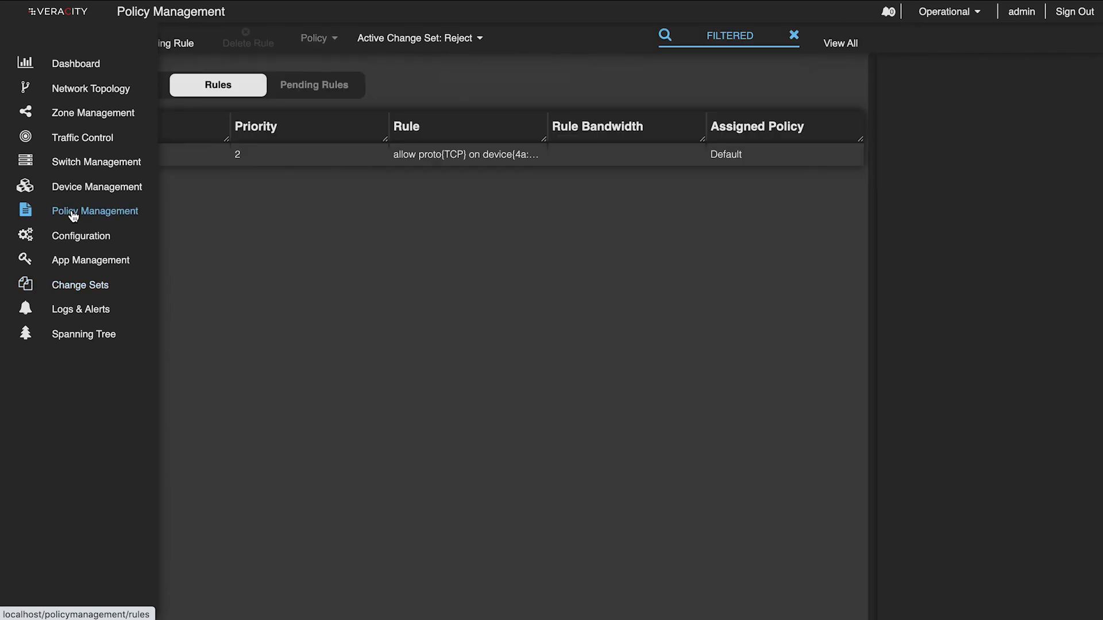
pyautogui.click(204, 160)
pyautogui.click(257, 43)
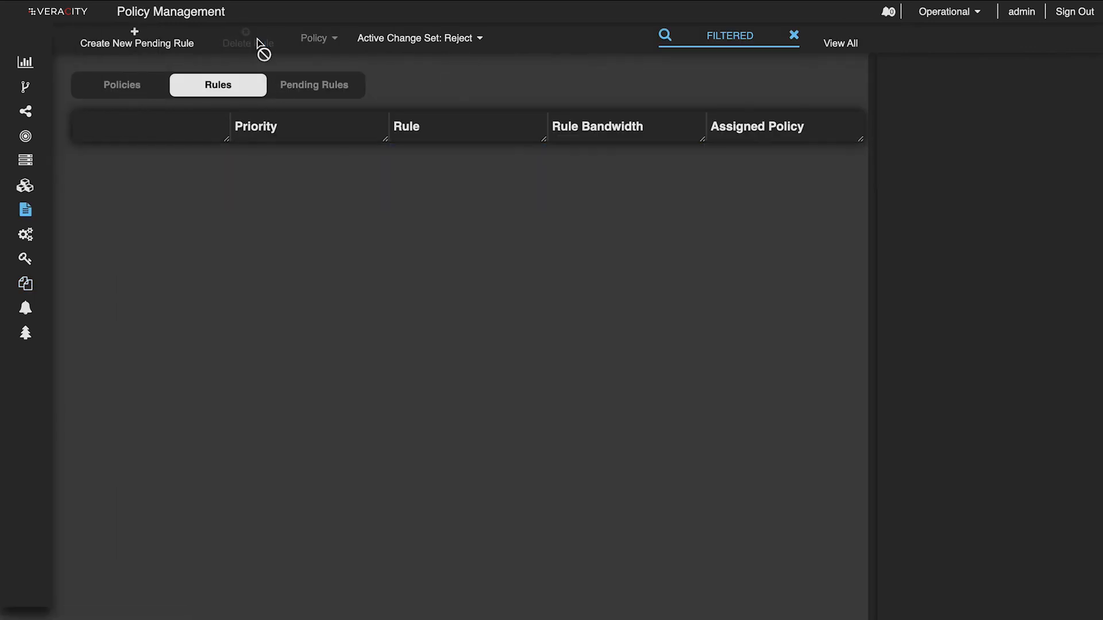
pyautogui.click(305, 83)
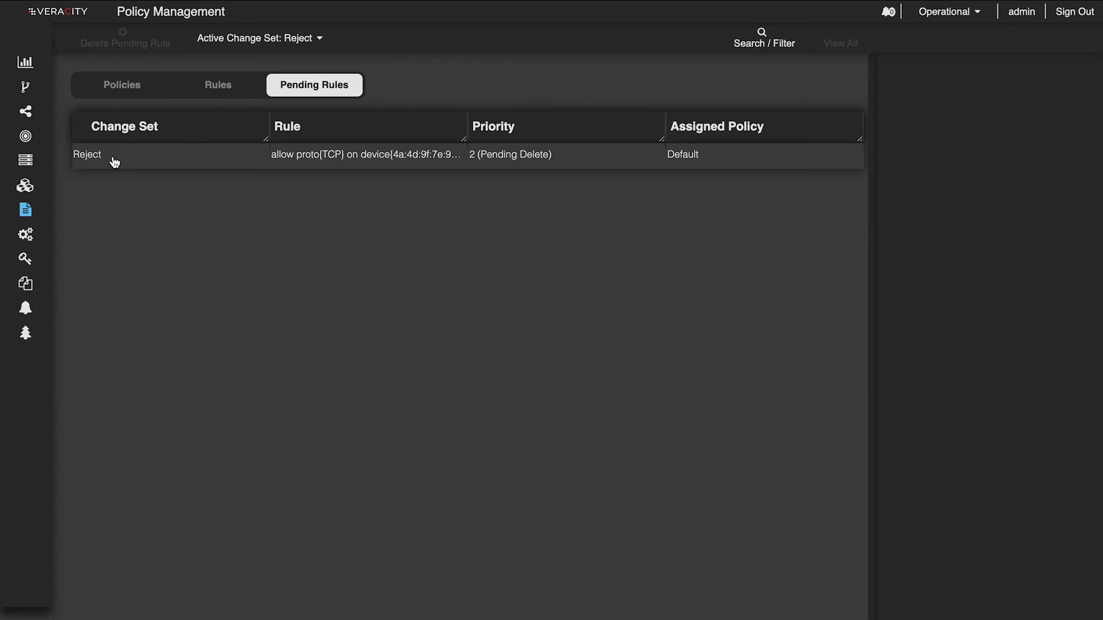
# - Delete the Reject change set to discard its pending rule deletion, and check the active rules in Policy Management
pyautogui.moveTo(27, 290)
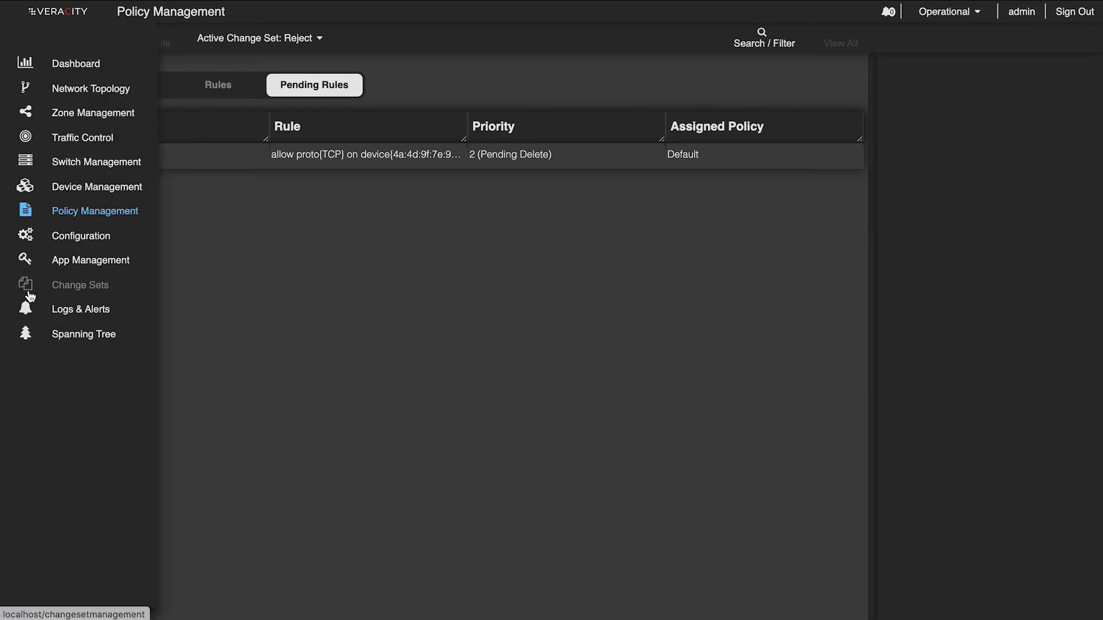
pyautogui.click(83, 292)
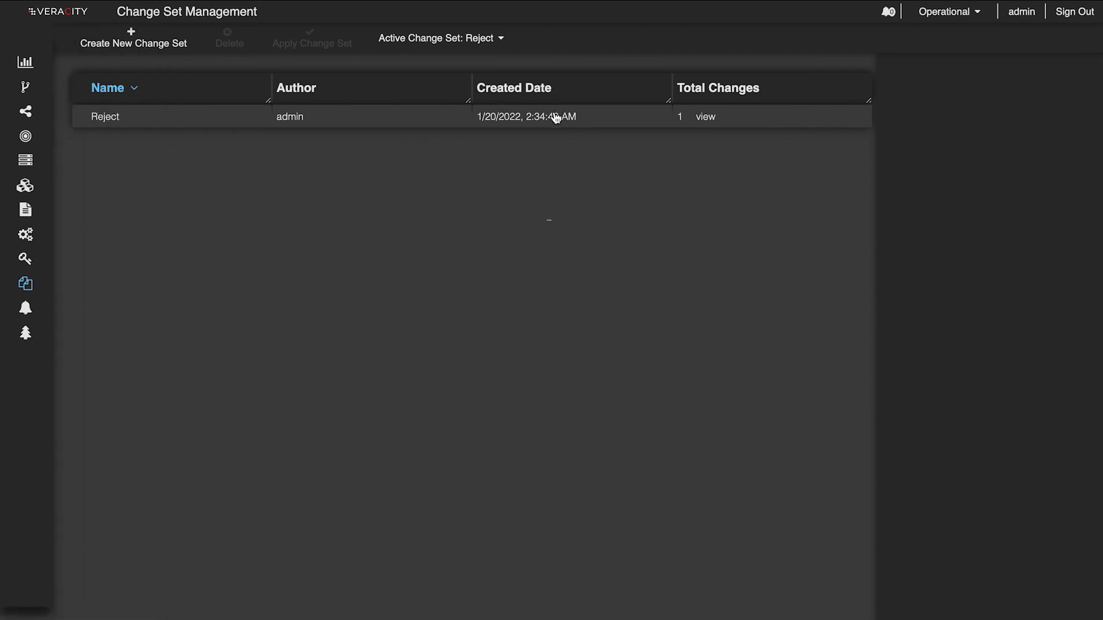
pyautogui.click(135, 127)
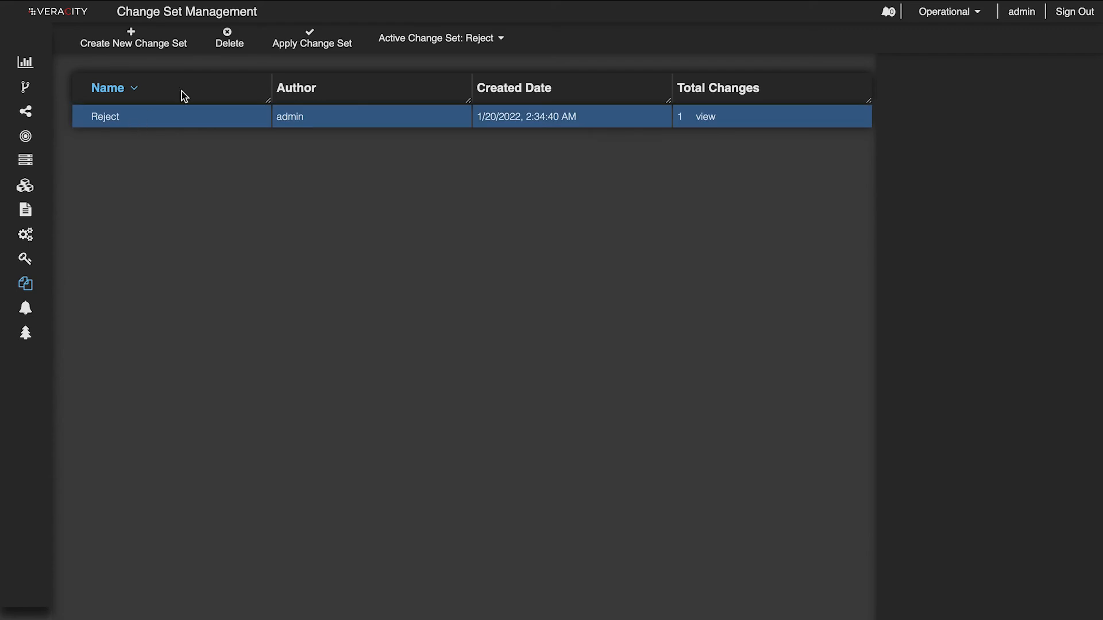
pyautogui.click(229, 45)
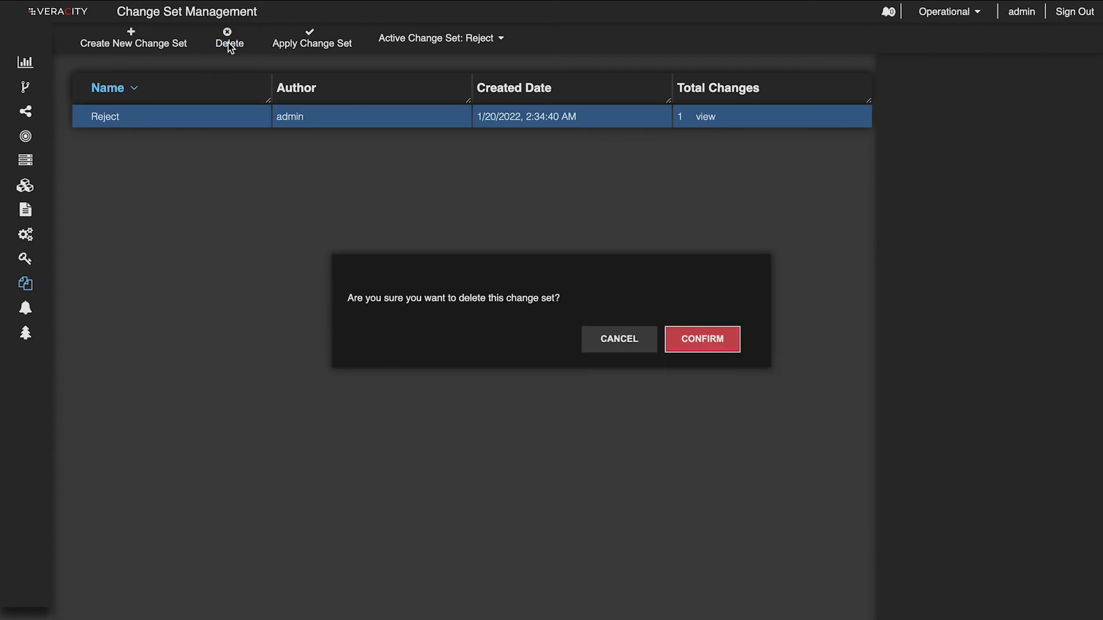
pyautogui.click(725, 348)
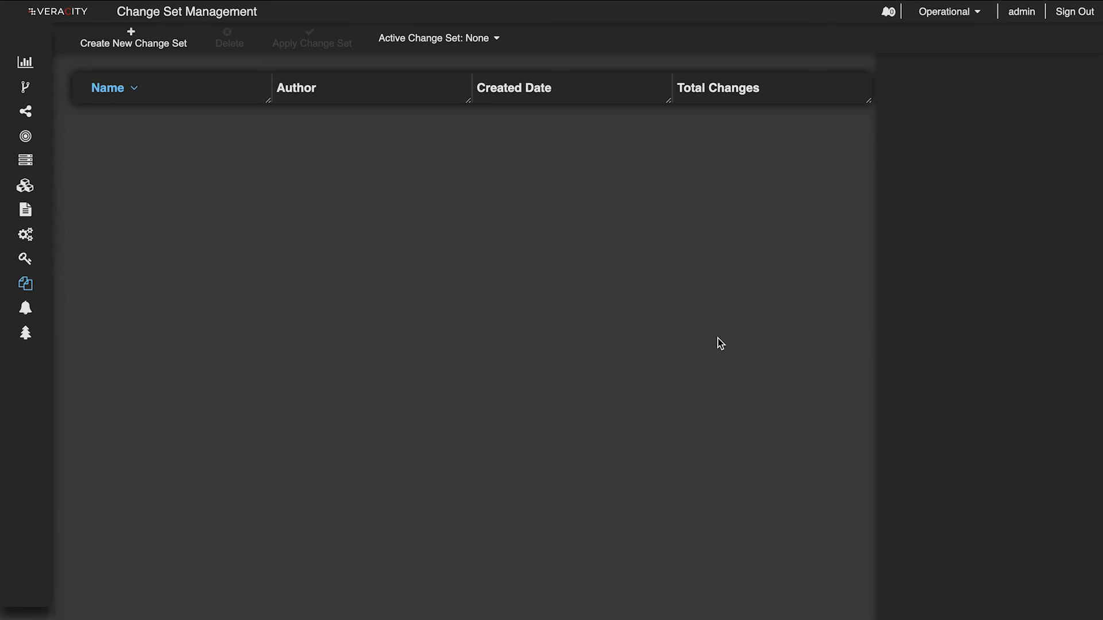
pyautogui.moveTo(23, 211)
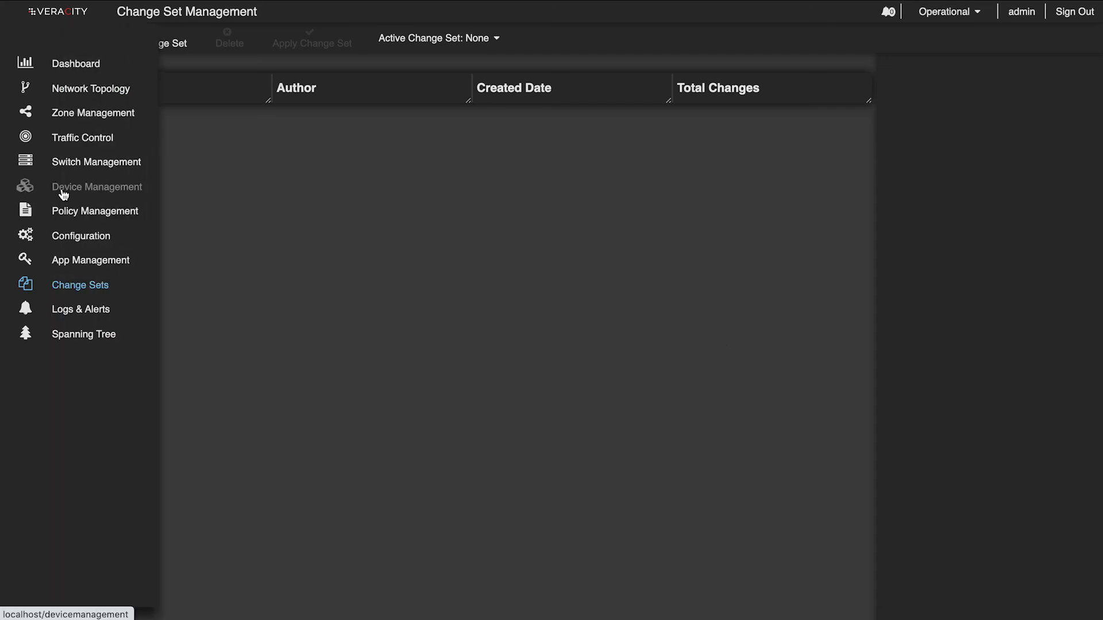
pyautogui.click(81, 212)
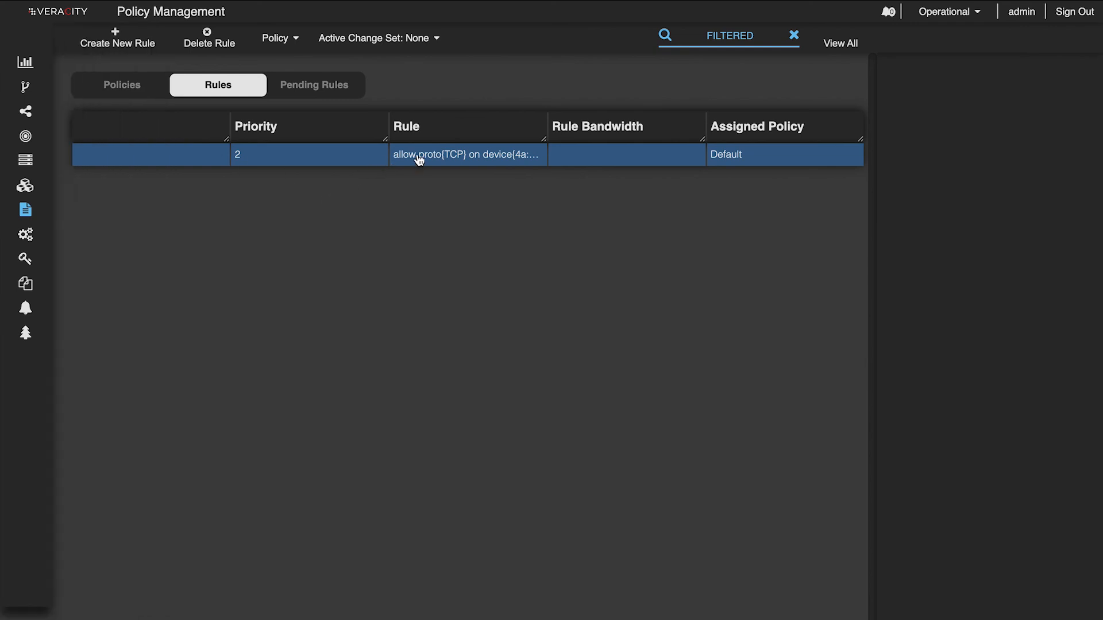